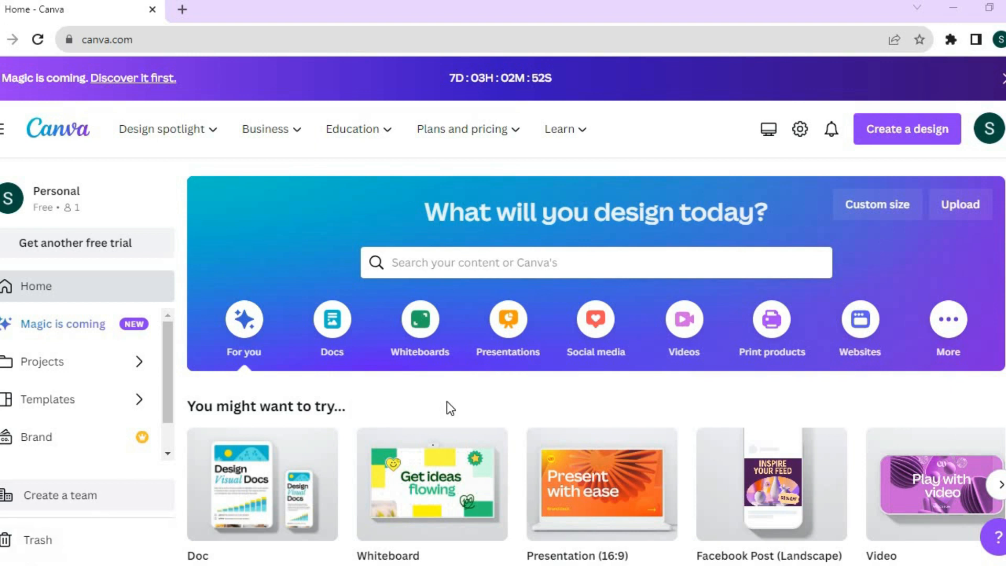
Create a blank 1920 × 1080 px Video design from the video design types
{"action": "left_click", "coordinate": [688, 339]}
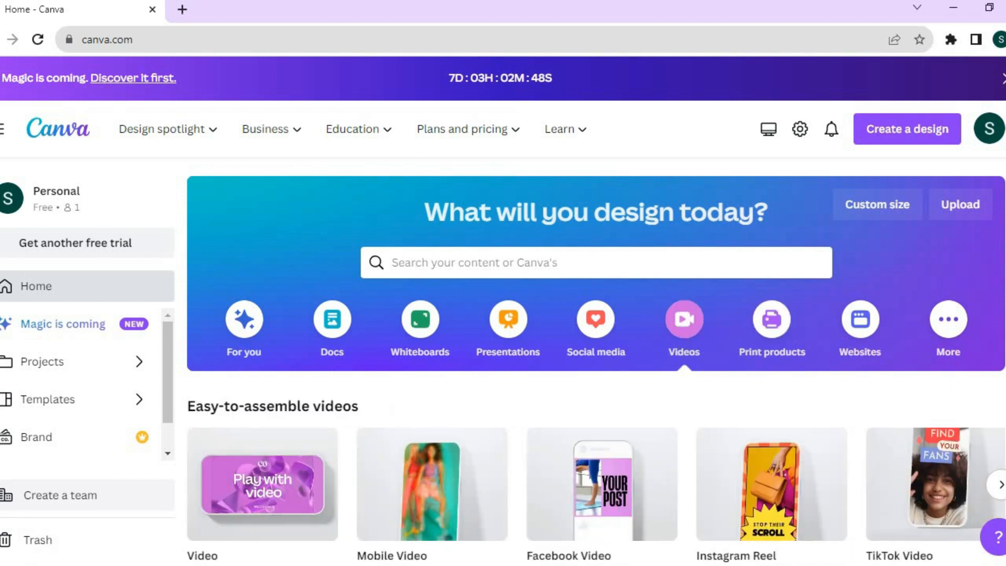
{"action": "scroll", "coordinate": [596, 360], "scroll_direction": "down", "scroll_amount": 3}
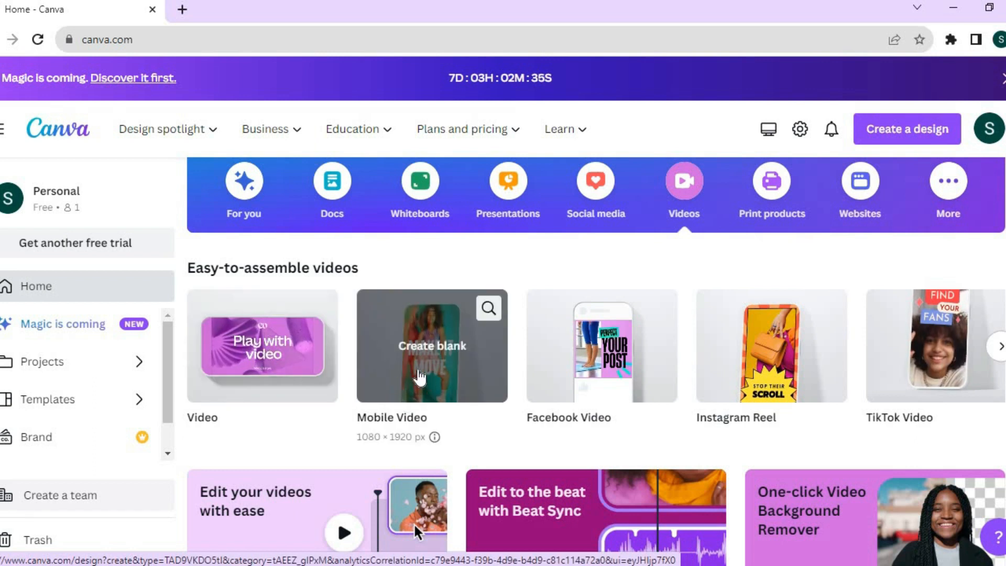
{"action": "left_click", "coordinate": [244, 366]}
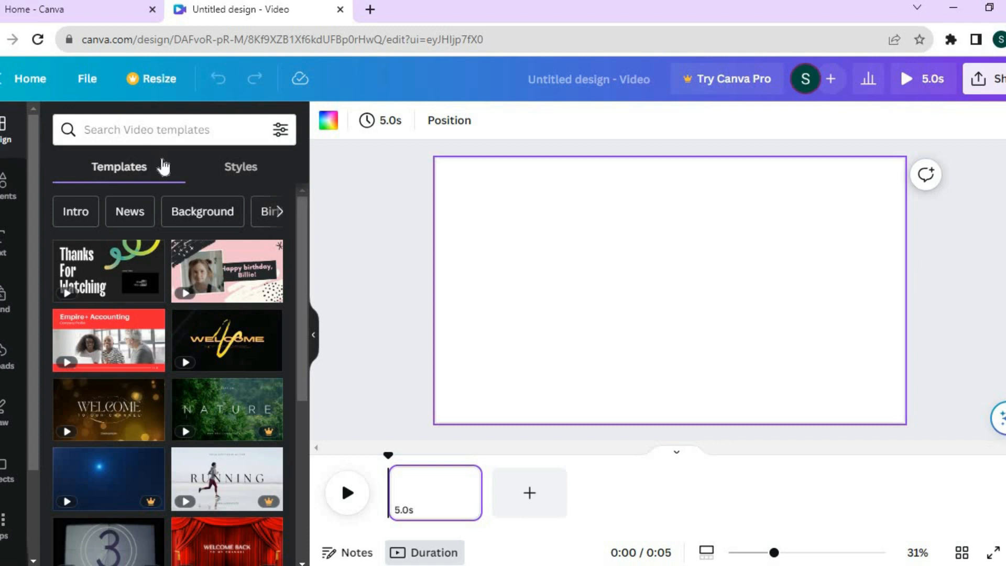
Search the video templates for "meditation" and browse the matching designs
{"action": "mouse_move", "coordinate": [161, 321]}
{"action": "left_click", "coordinate": [164, 134]}
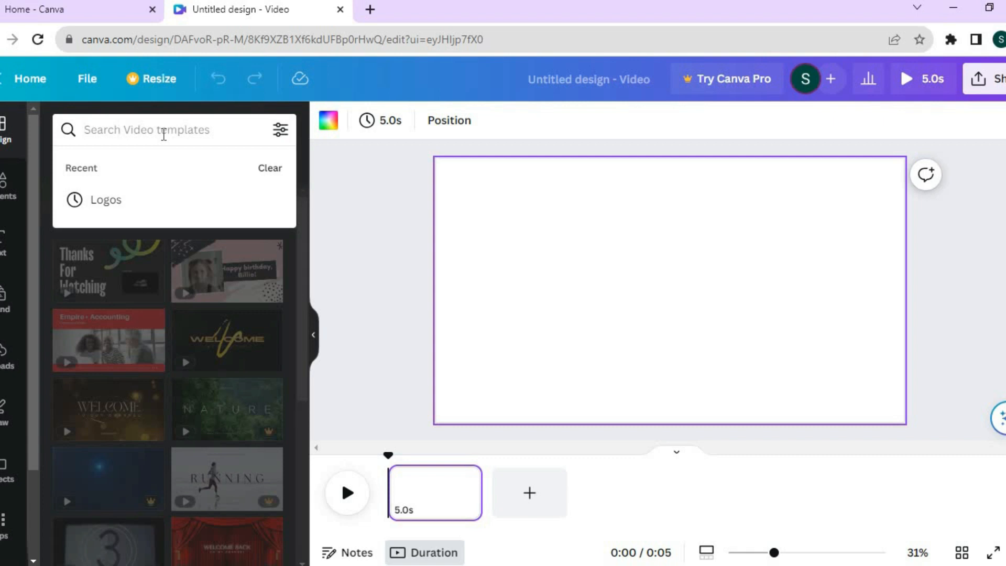
{"action": "type", "text": "med"}
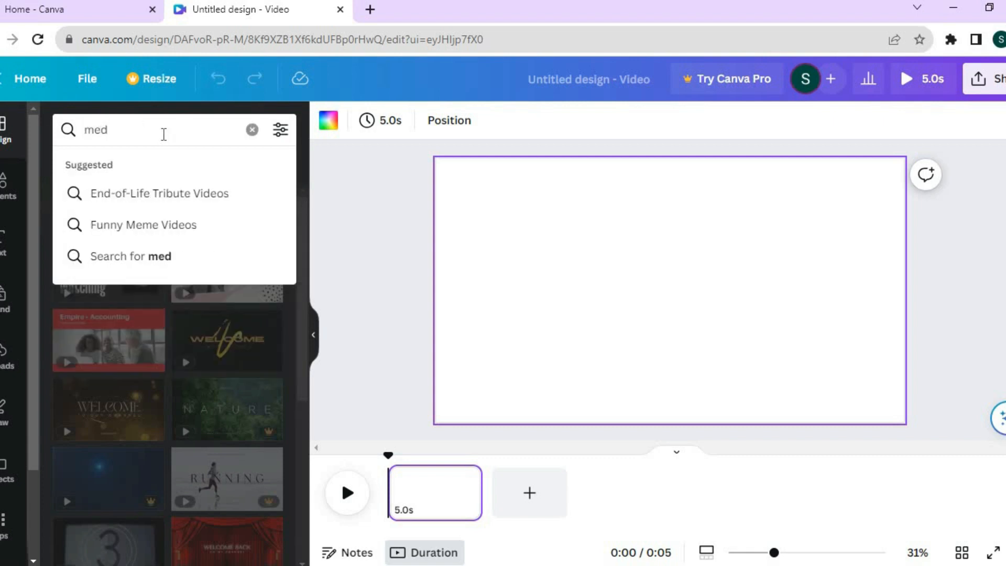
{"action": "type", "text": "i"}
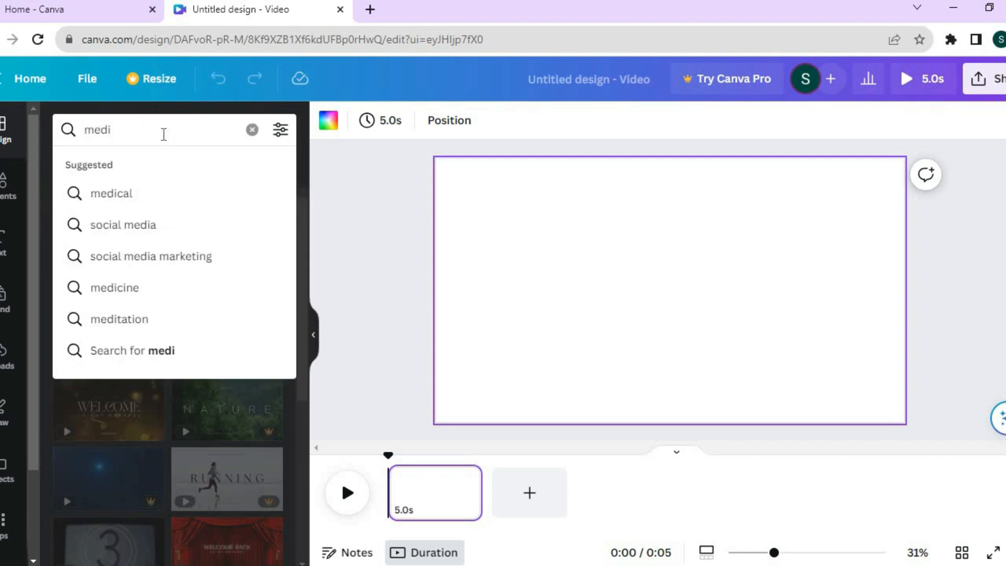
{"action": "left_click", "coordinate": [131, 330]}
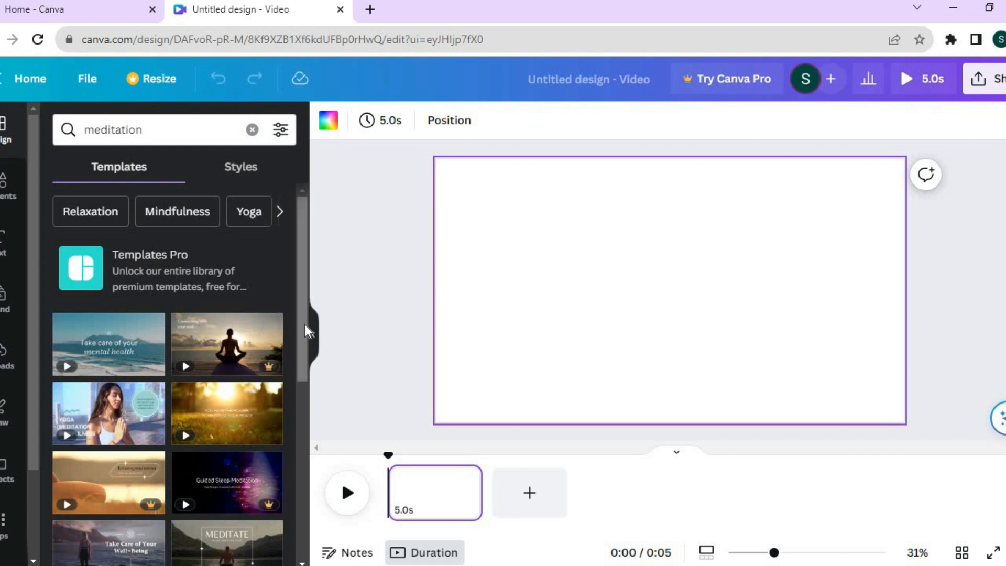
{"action": "left_click_drag", "start_coordinate": [304, 319], "coordinate": [304, 366]}
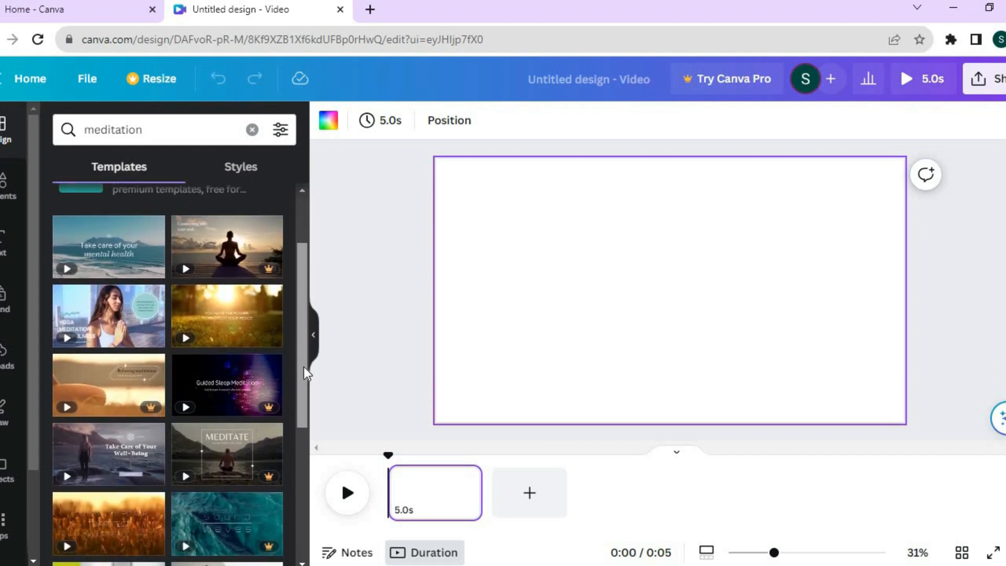
Try the Orange Sunny Nature Inspirational Power and Peace Quote Video template on the blank page and undo it
{"action": "left_click", "coordinate": [244, 325]}
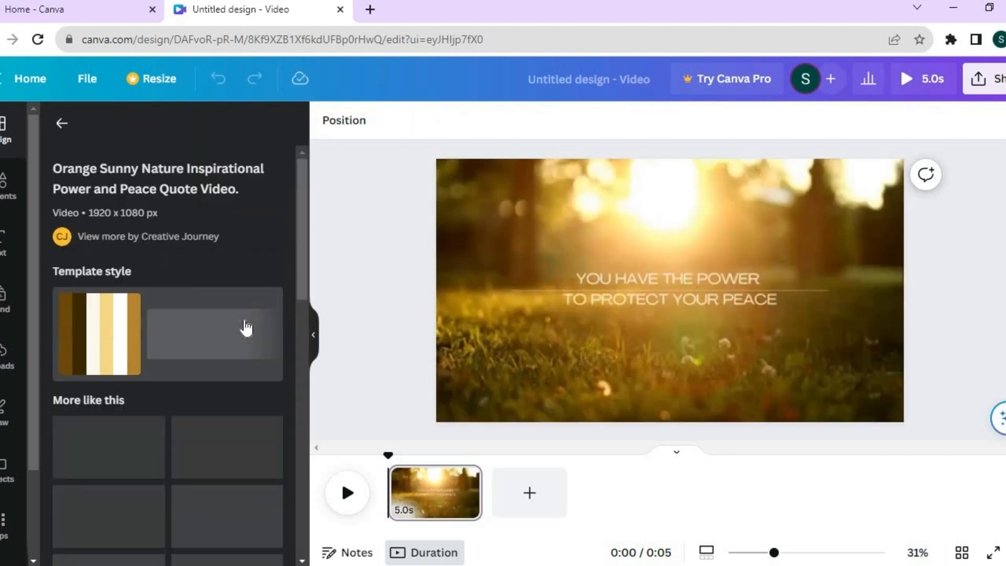
{"action": "left_click", "coordinate": [595, 335]}
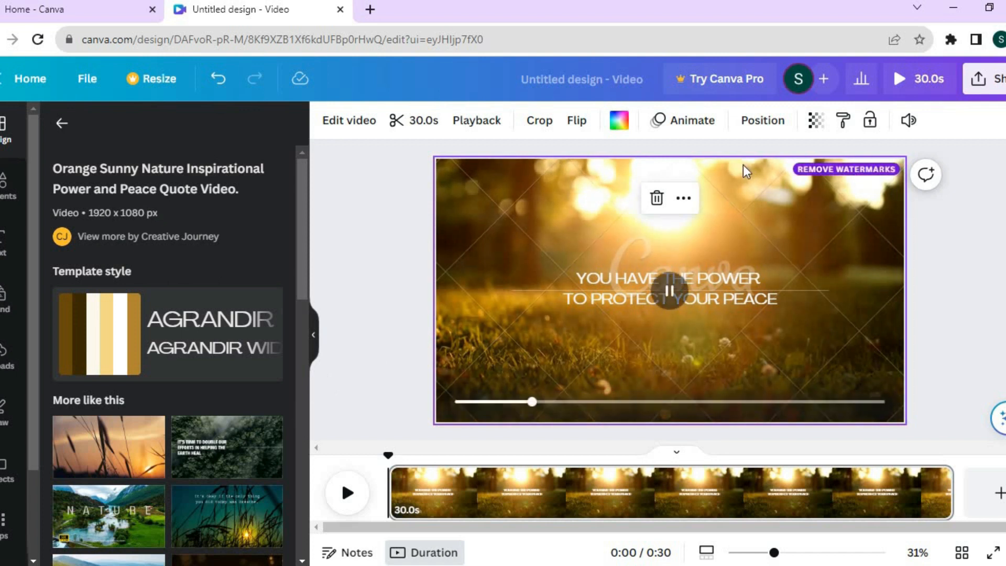
{"action": "left_click", "coordinate": [61, 124]}
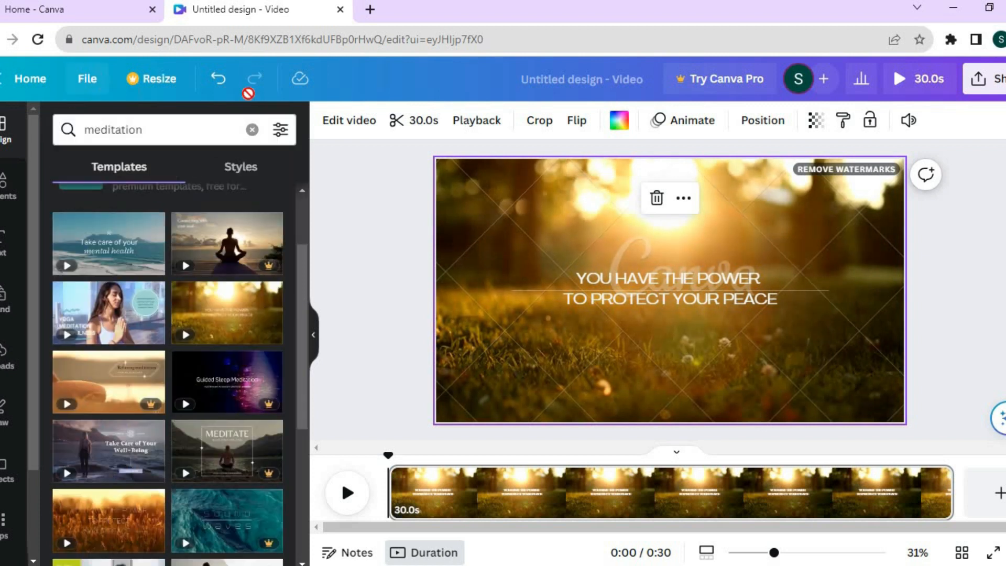
{"action": "left_click", "coordinate": [219, 80]}
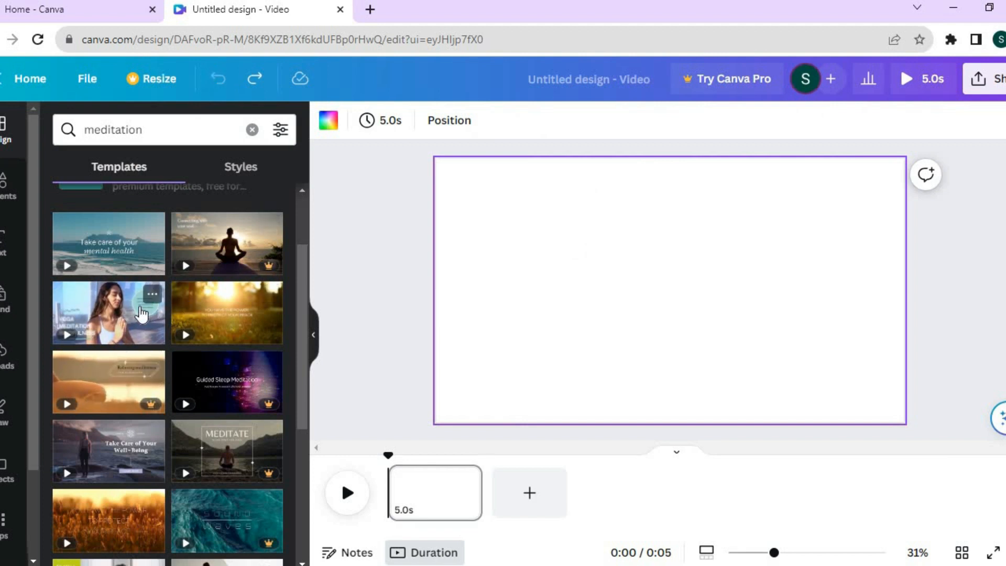
Apply the first page of the Yoga Meditation Spirituality YouTube Intro template and add a blank page after it
{"action": "left_click", "coordinate": [111, 317]}
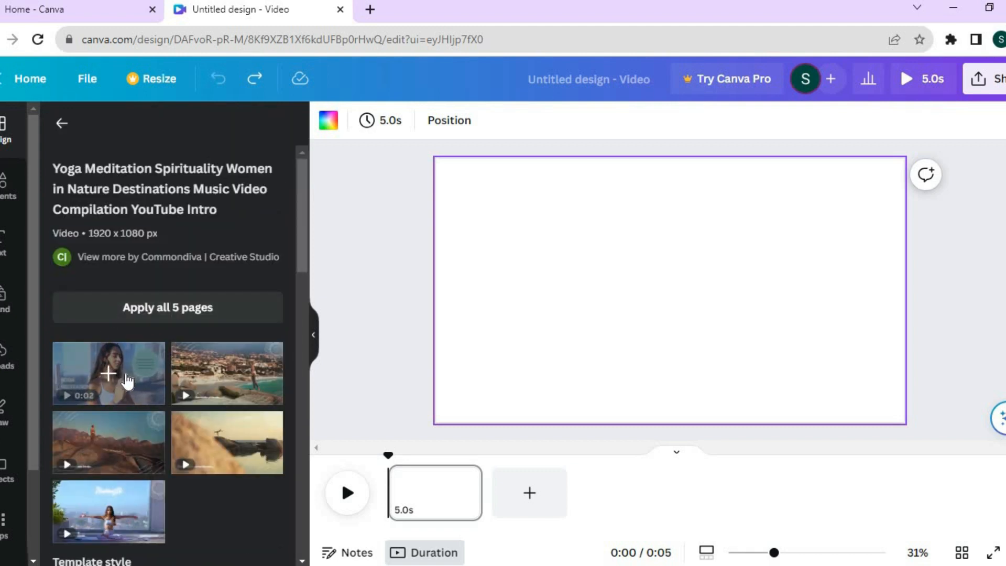
{"action": "left_click", "coordinate": [107, 376]}
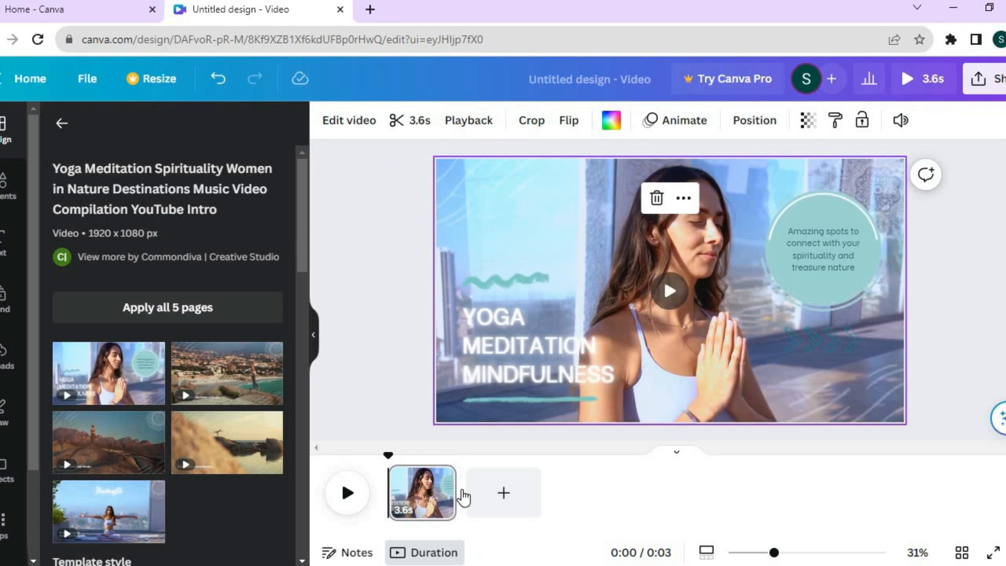
{"action": "left_click", "coordinate": [506, 494]}
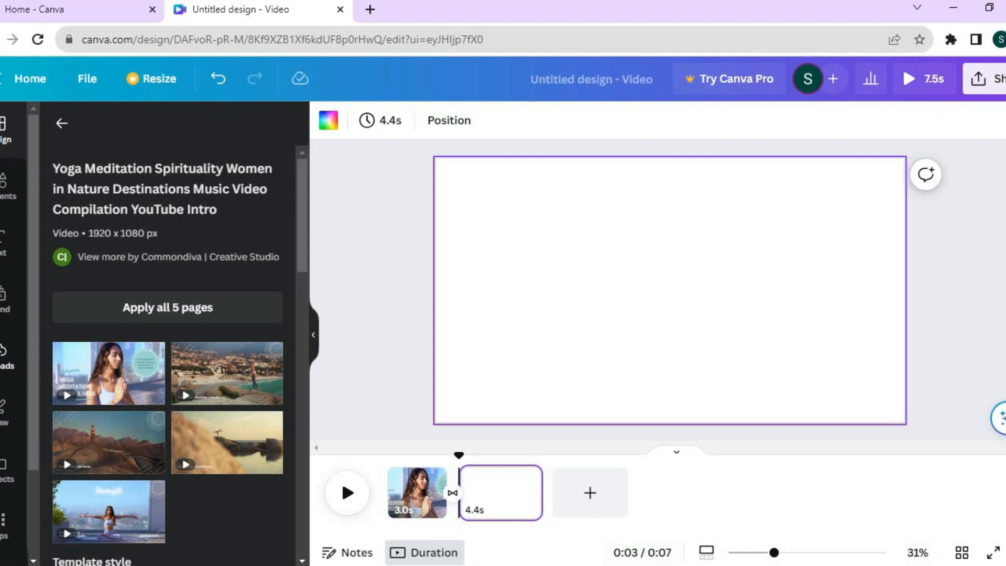
Search the elements for "woman" and show all matching graphics
{"action": "left_click", "coordinate": [7, 189]}
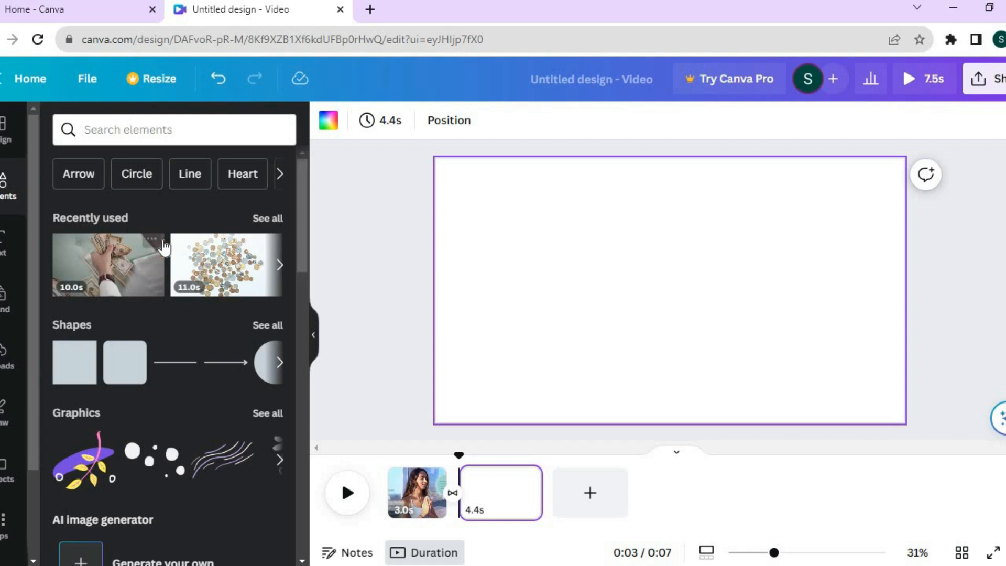
{"action": "left_click", "coordinate": [172, 134]}
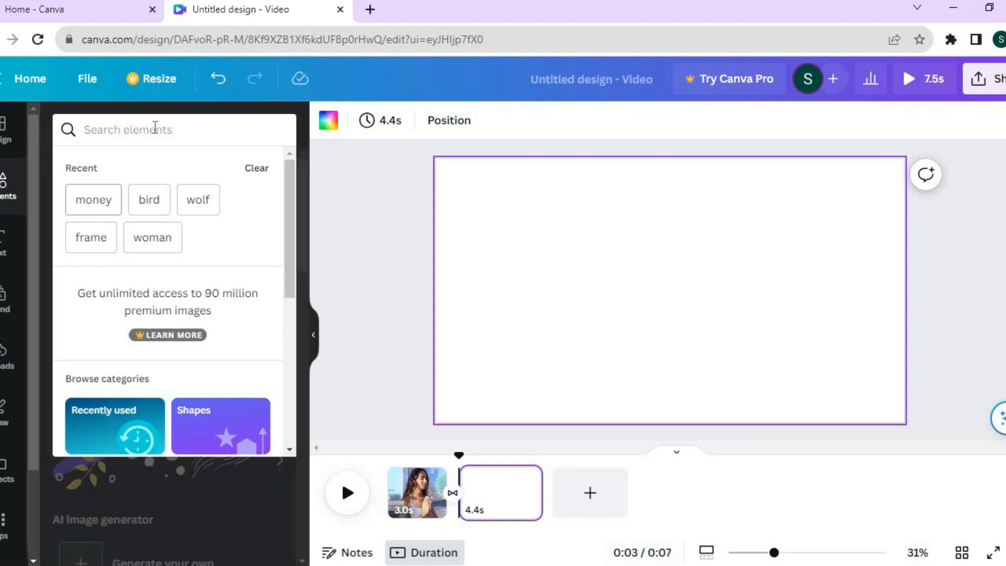
{"action": "left_click", "coordinate": [144, 244]}
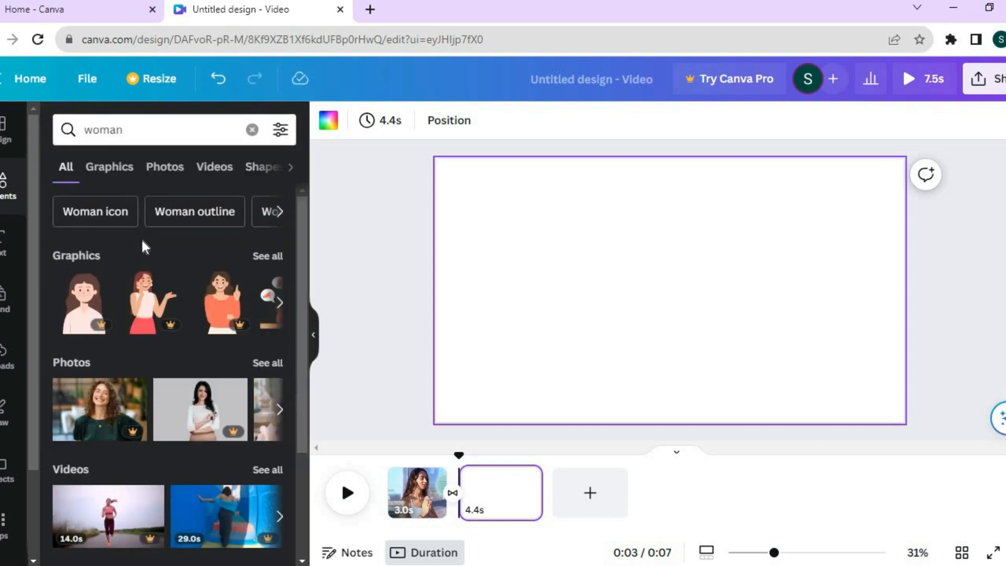
{"action": "left_click", "coordinate": [270, 254]}
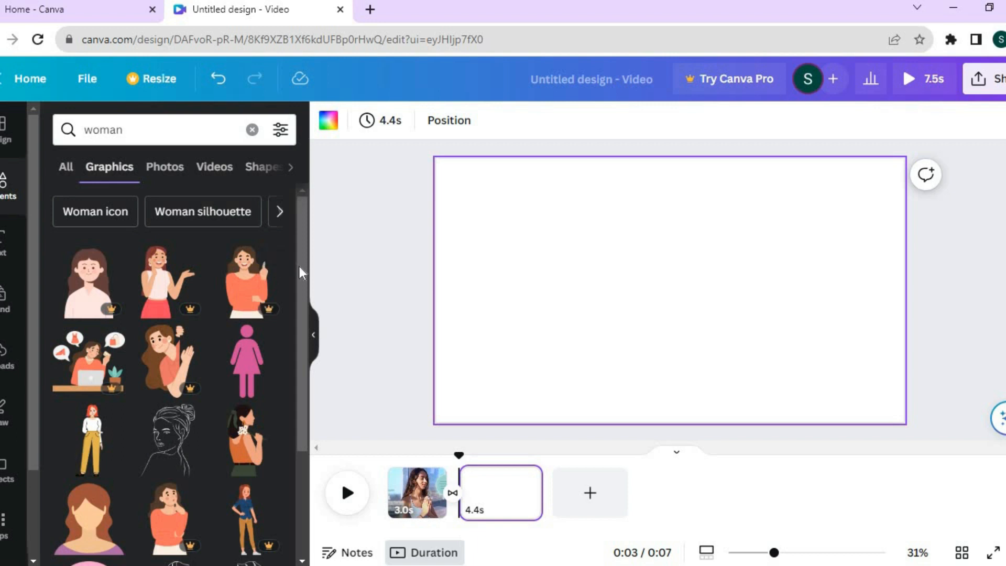
Add the graphic of the shrugging woman in a dark red sweater to the second page and move it to the page's lower-right corner
{"action": "left_click_drag", "start_coordinate": [299, 271], "coordinate": [298, 357]}
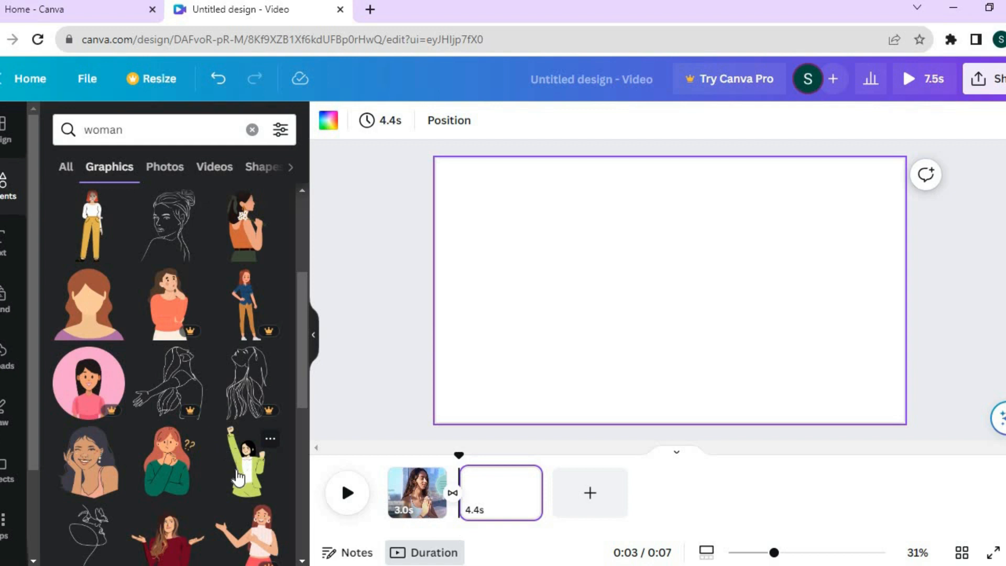
{"action": "left_click", "coordinate": [174, 534]}
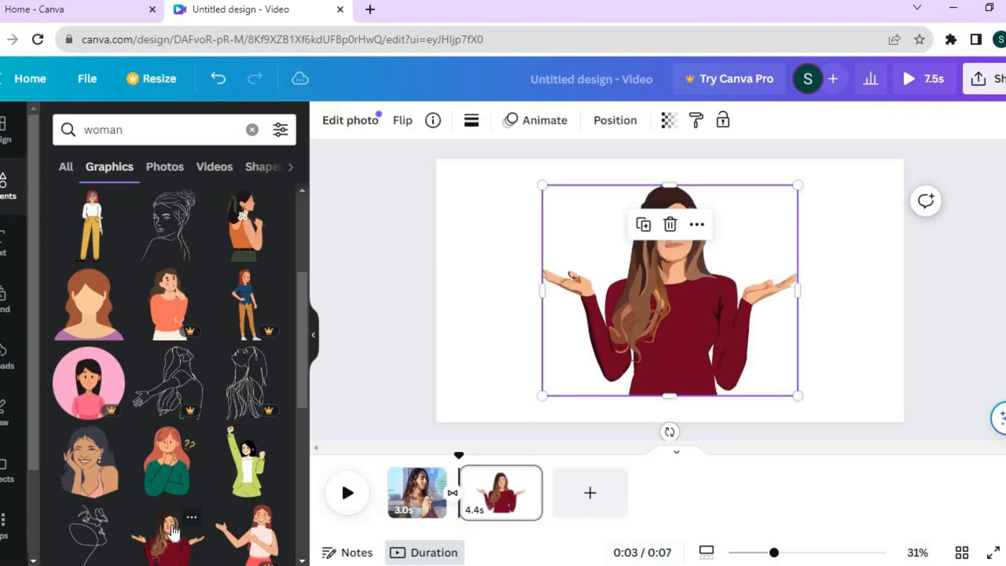
{"action": "left_click_drag", "start_coordinate": [765, 341], "coordinate": [796, 334]}
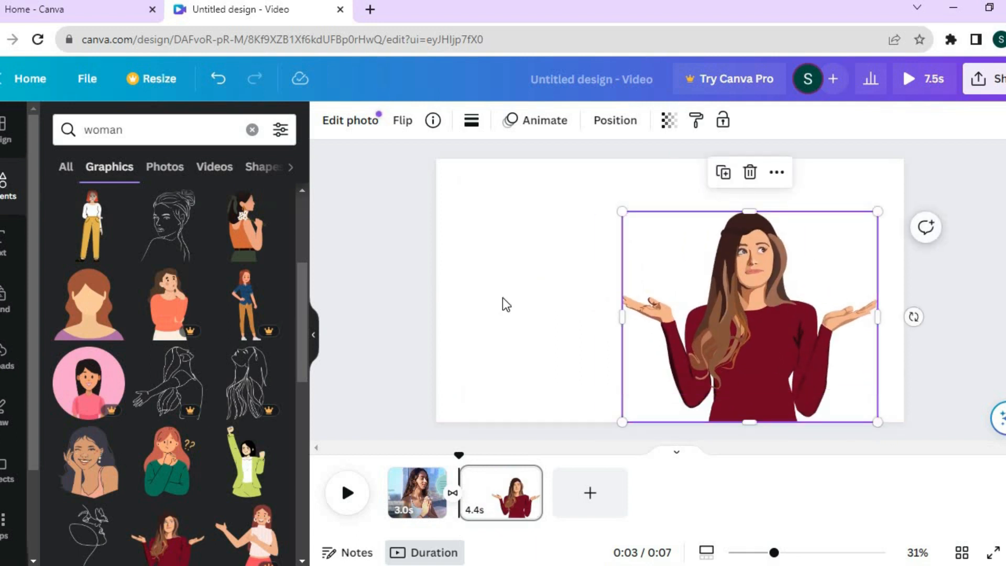
Try the teal document color #03989e as the second page's background and undo it
{"action": "left_click", "coordinate": [488, 180]}
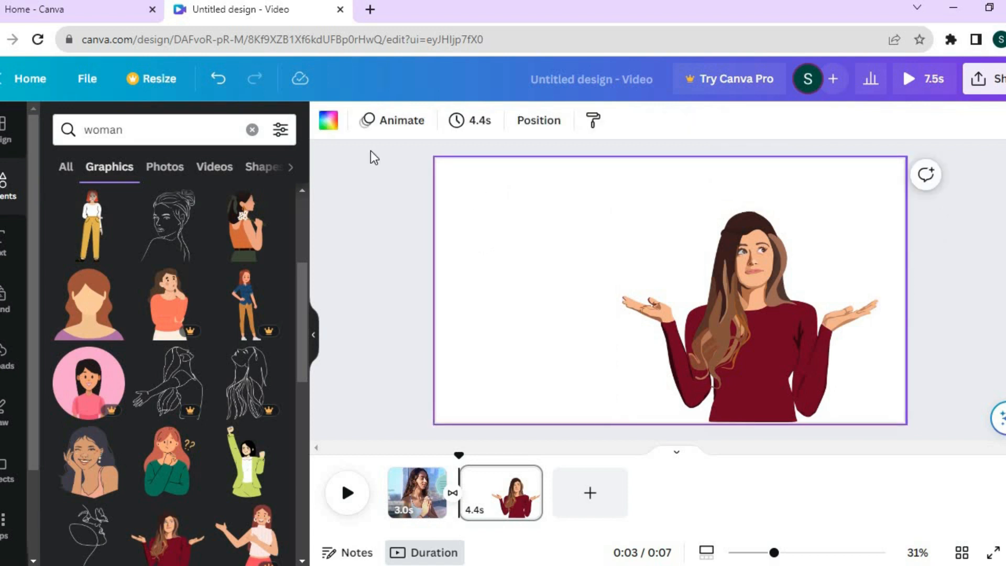
{"action": "left_click", "coordinate": [323, 128]}
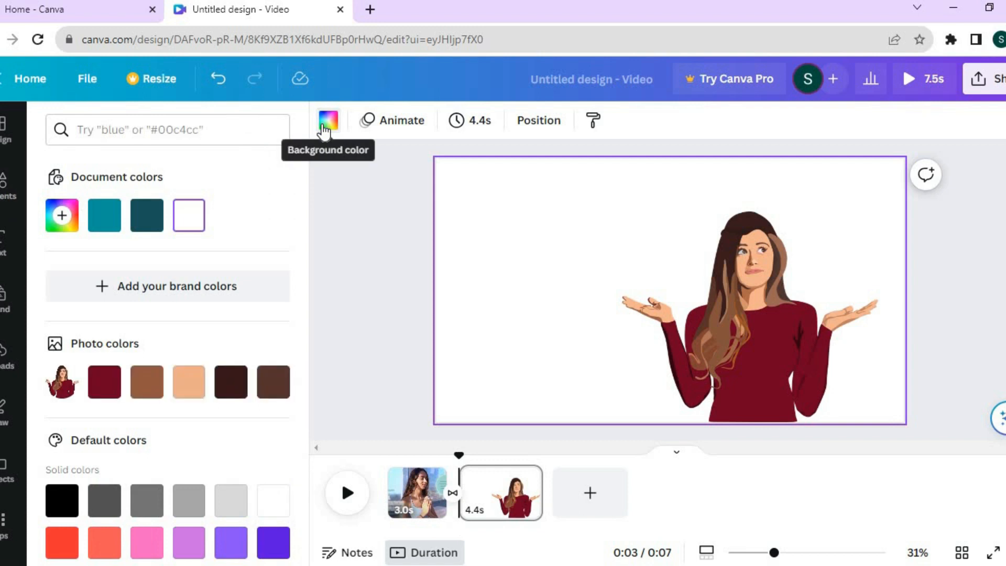
{"action": "left_click", "coordinate": [104, 229]}
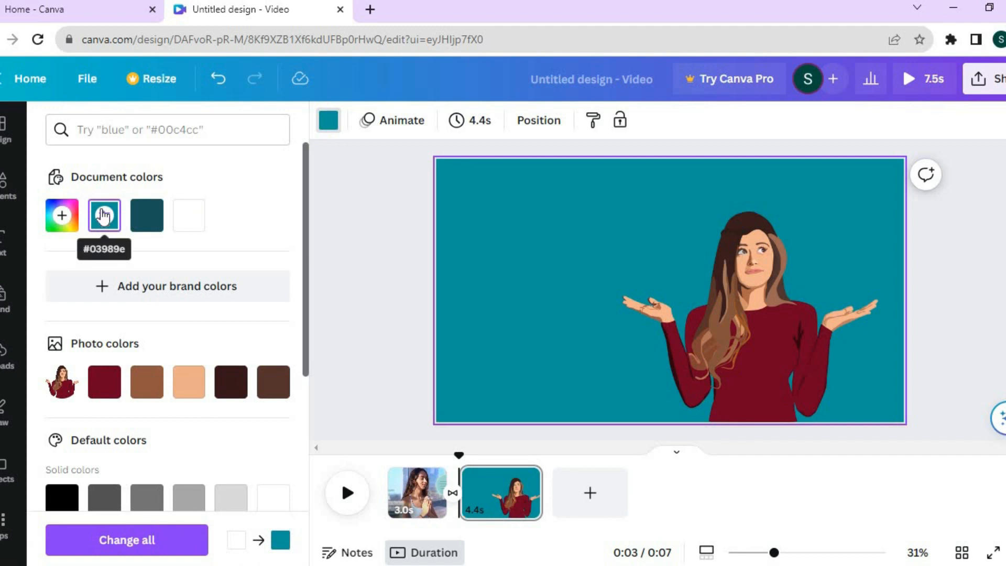
{"action": "left_click", "coordinate": [217, 88]}
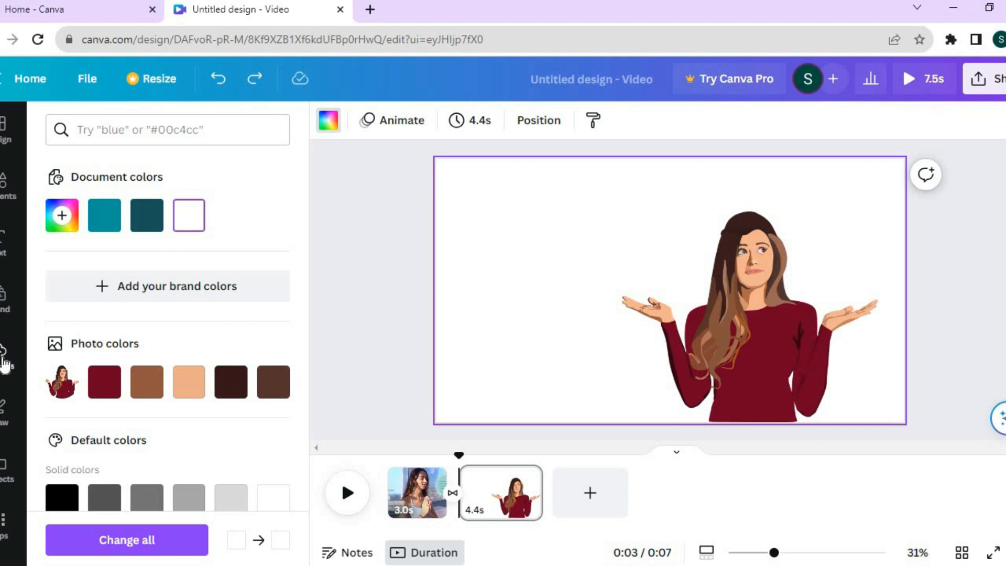
Search the elements for "forest background" and show only photos
{"action": "left_click", "coordinate": [5, 188]}
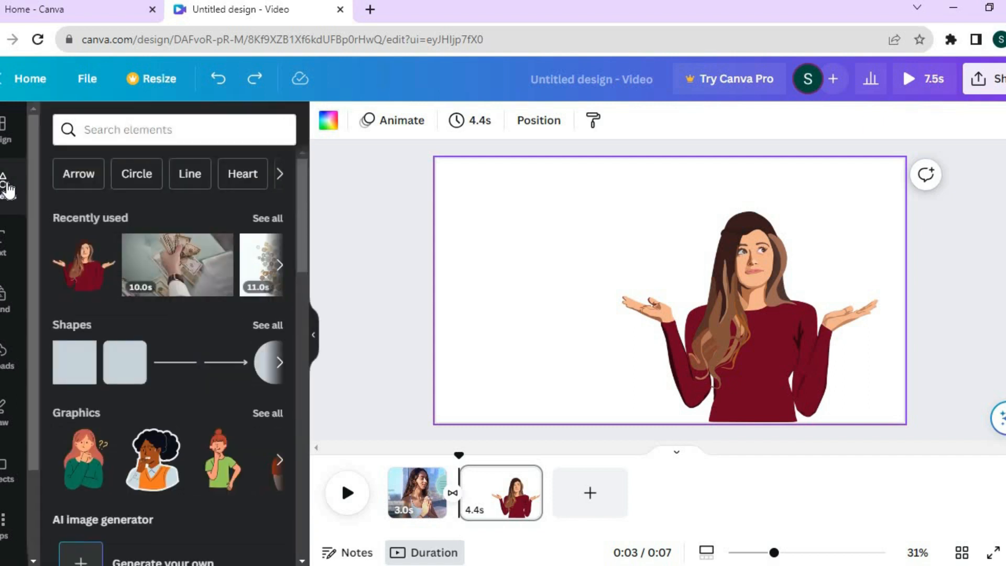
{"action": "left_click", "coordinate": [139, 126]}
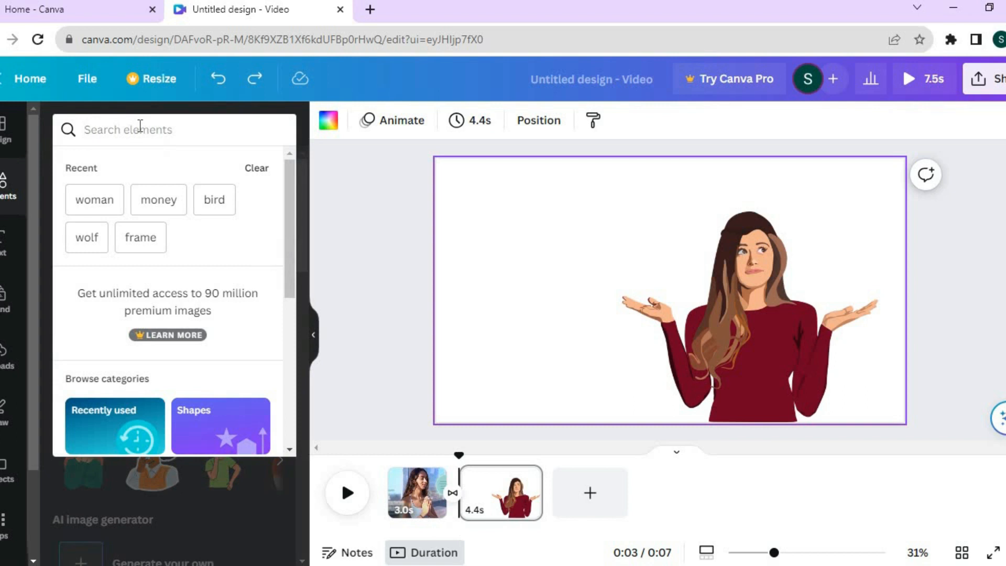
{"action": "type", "text": "fores"}
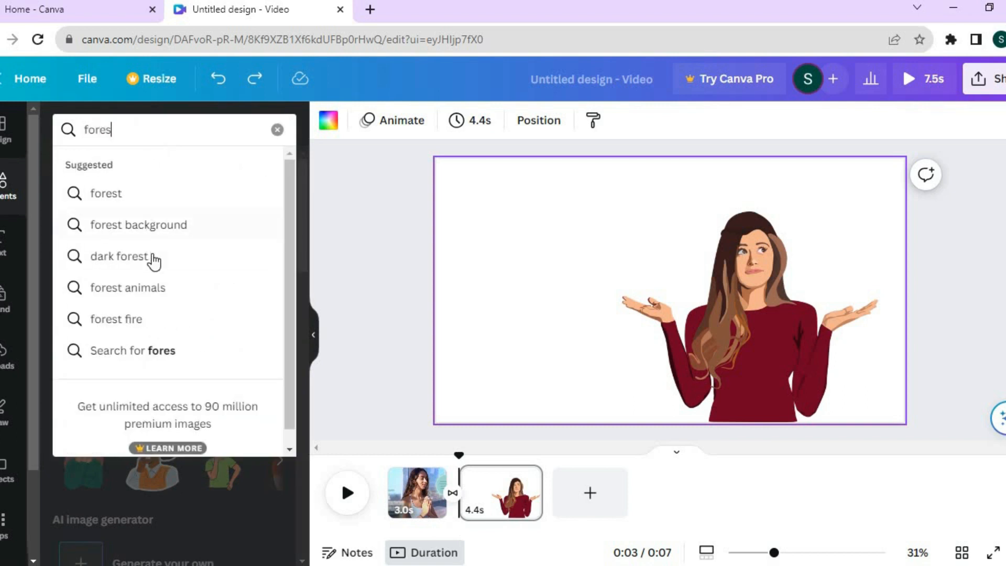
{"action": "left_click", "coordinate": [156, 225]}
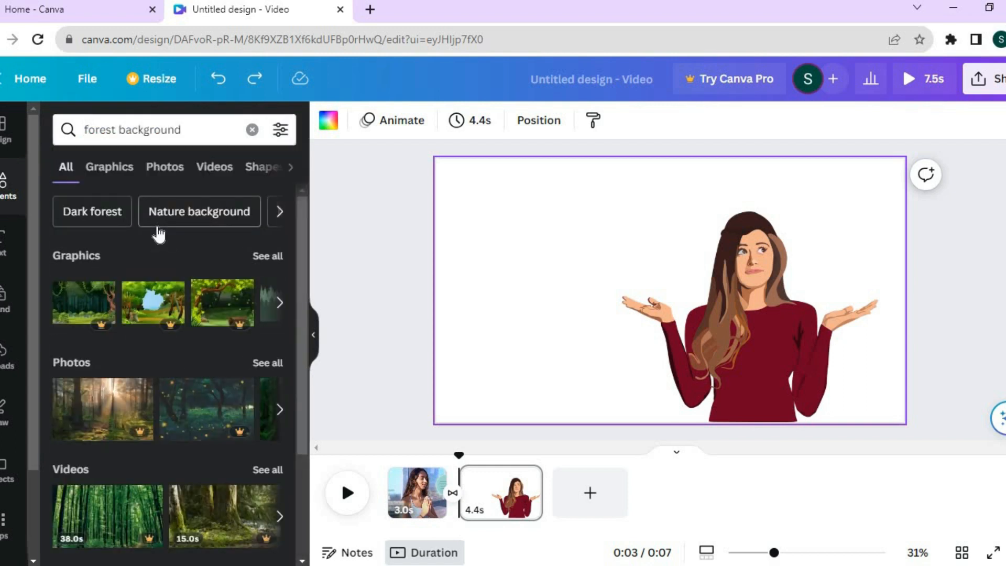
{"action": "left_click", "coordinate": [163, 175]}
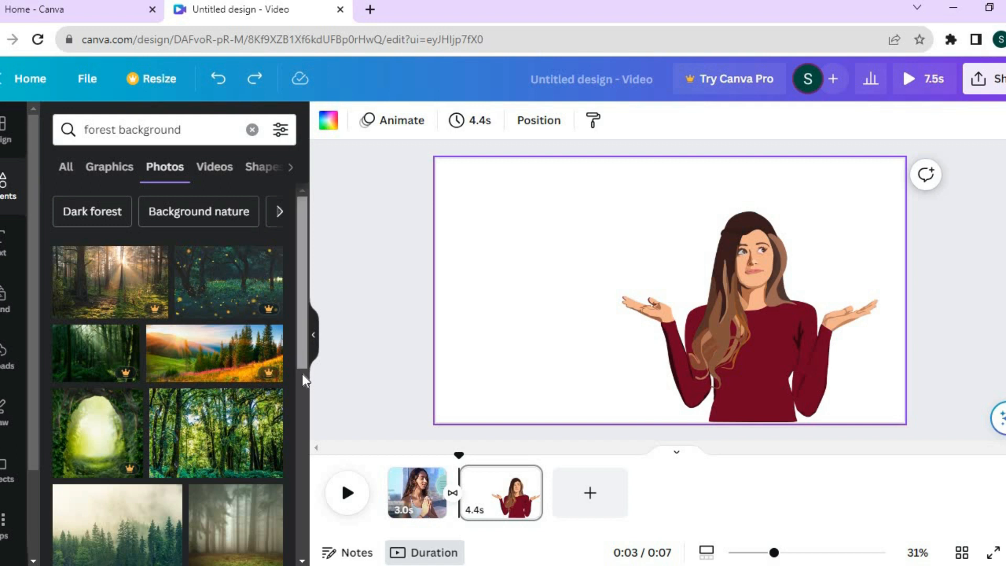
Add the photo of misty pine trees under a pale sky to the second page and set it as the page background
{"action": "scroll", "coordinate": [302, 385], "scroll_direction": "down", "scroll_amount": 3}
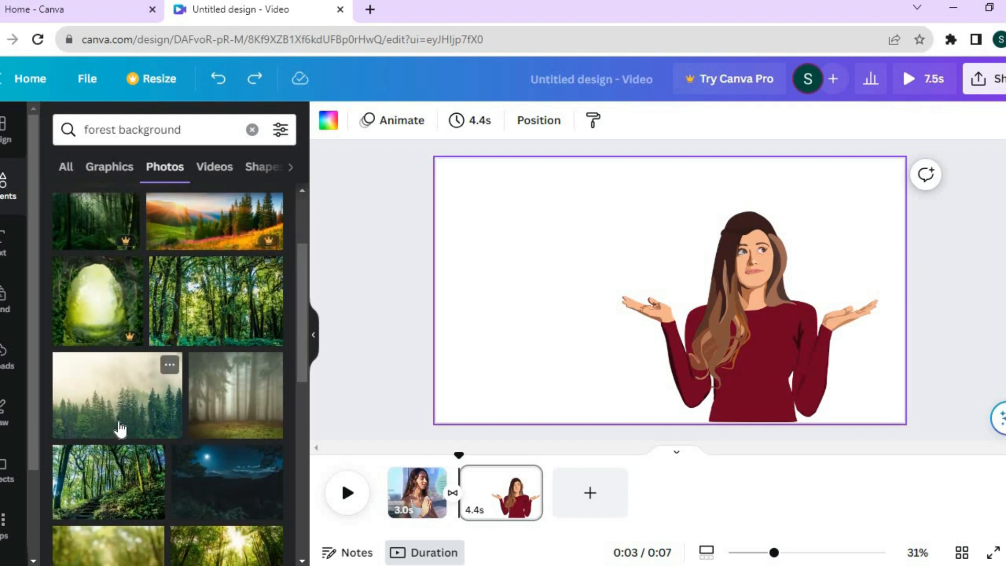
{"action": "left_click_drag", "start_coordinate": [389, 186], "coordinate": [441, 202]}
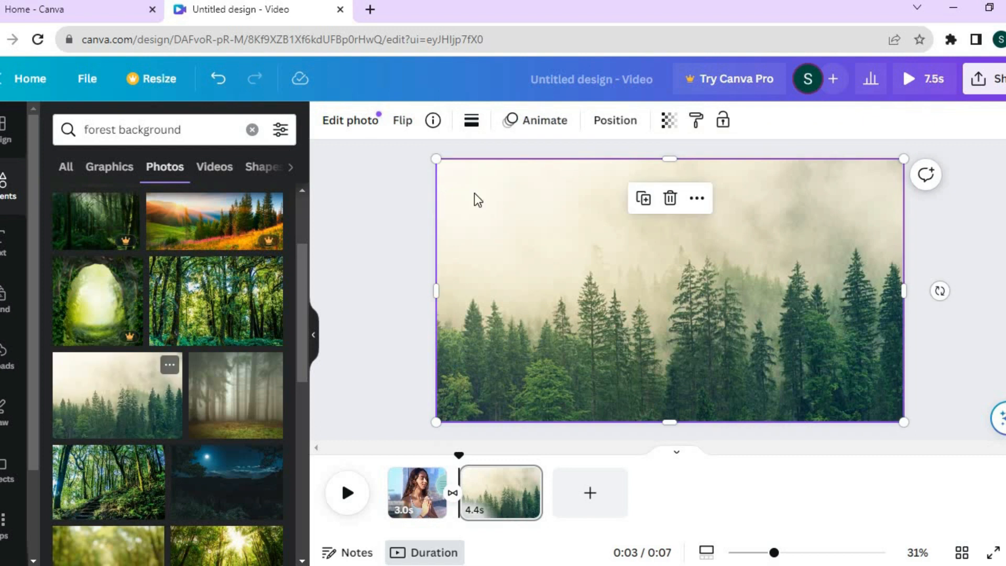
{"action": "right_click", "coordinate": [503, 206]}
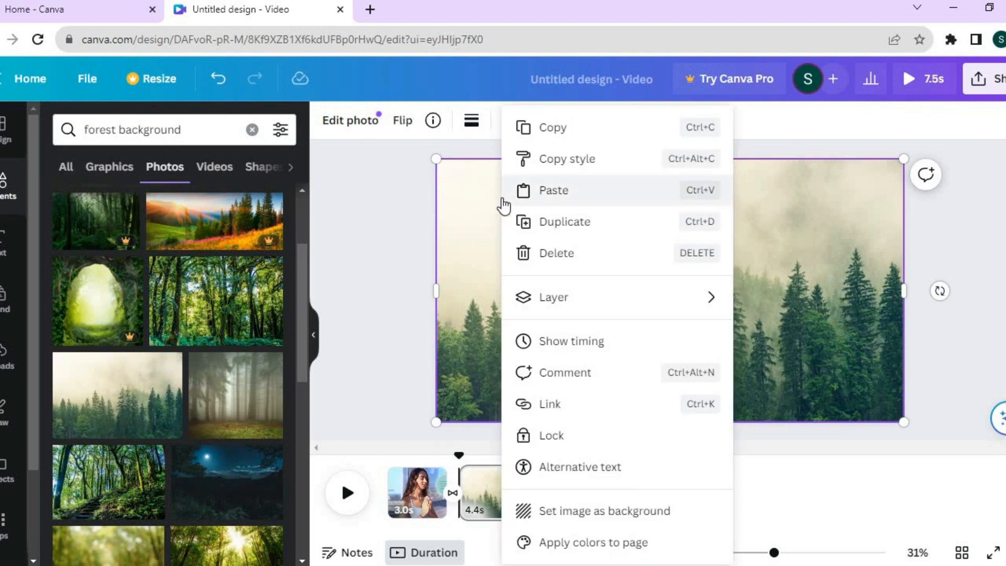
{"action": "left_click", "coordinate": [576, 510]}
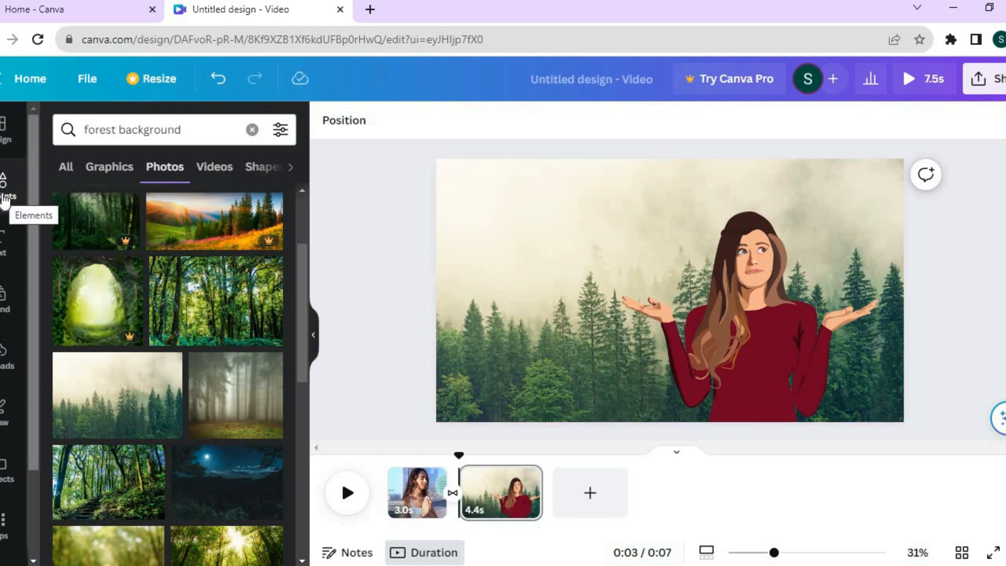
Search the elements for "bird" and show only graphics
{"action": "left_click", "coordinate": [253, 130]}
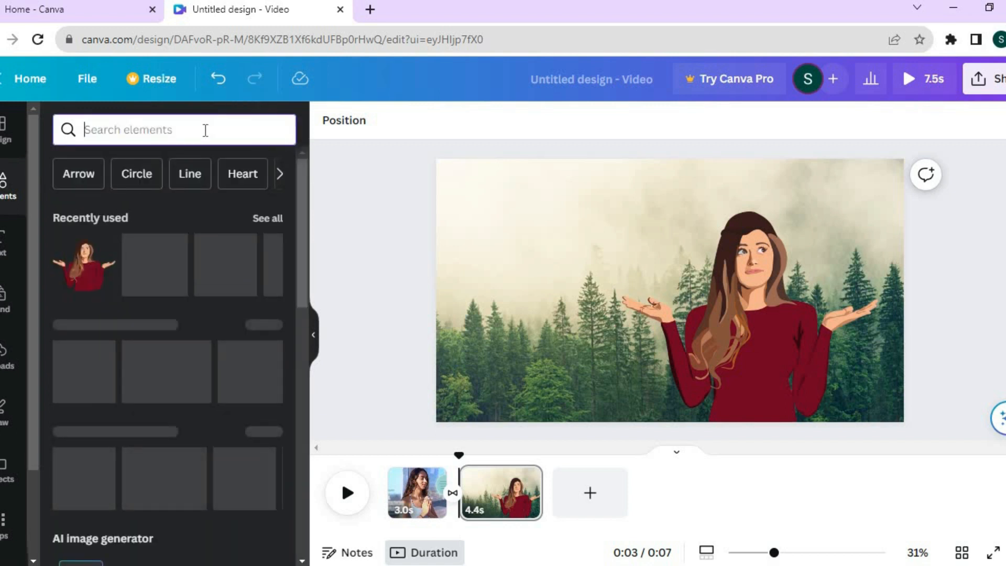
{"action": "type", "text": "b"}
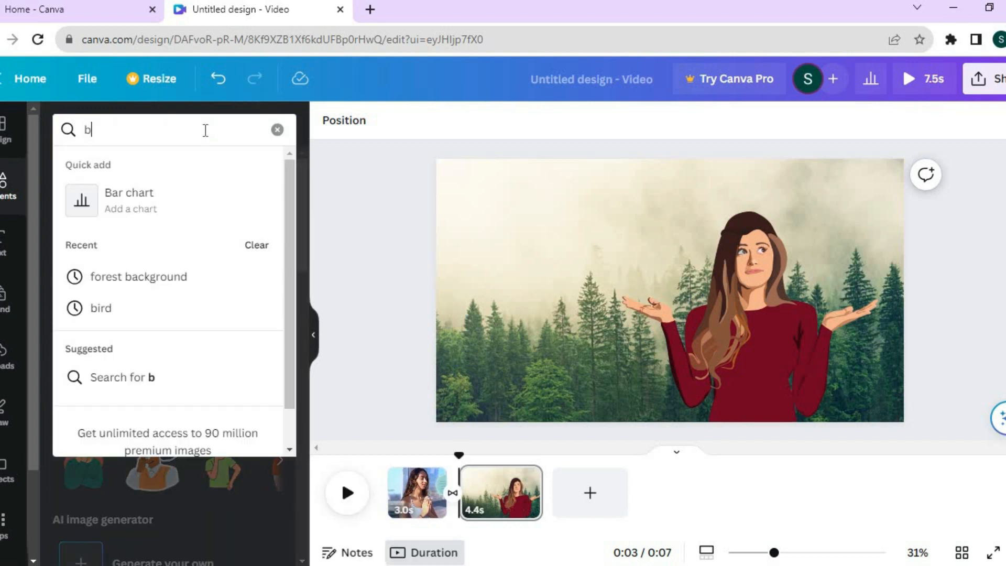
{"action": "left_click", "coordinate": [105, 308]}
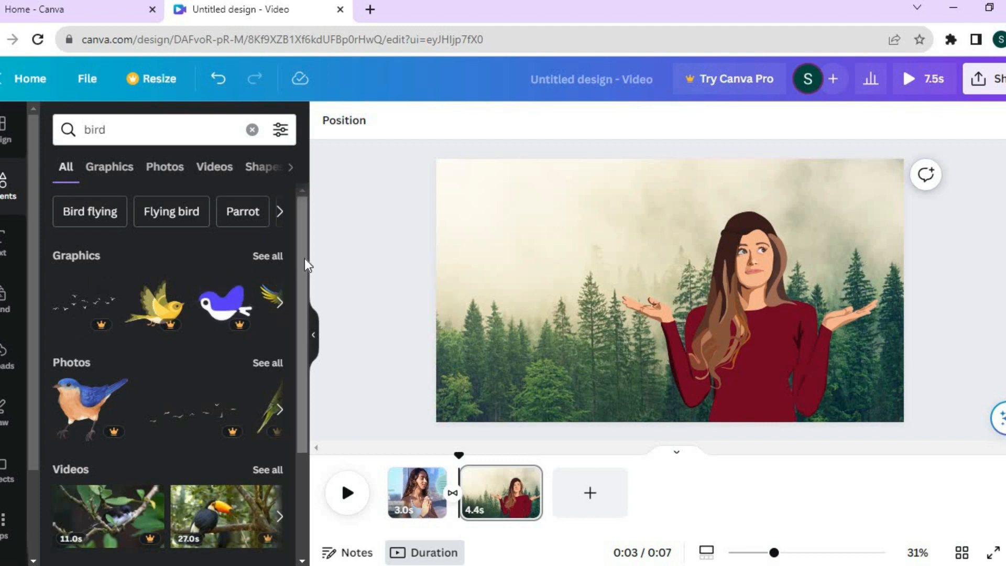
{"action": "left_click", "coordinate": [260, 257]}
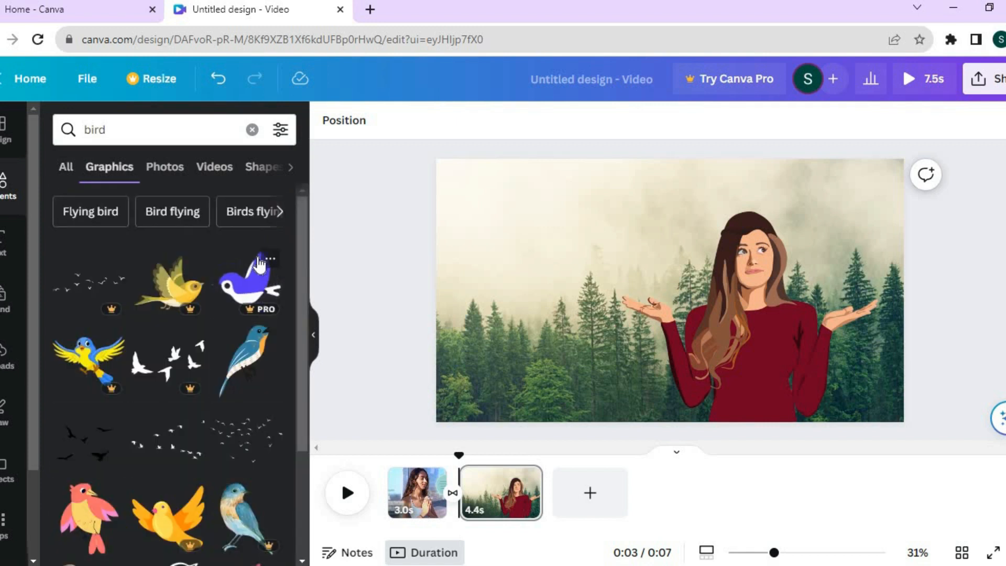
Add the graphic of the flying robin under a sun to the second page, shrink it and place it in the page's upper-left corner
{"action": "left_click_drag", "start_coordinate": [303, 263], "coordinate": [303, 282]}
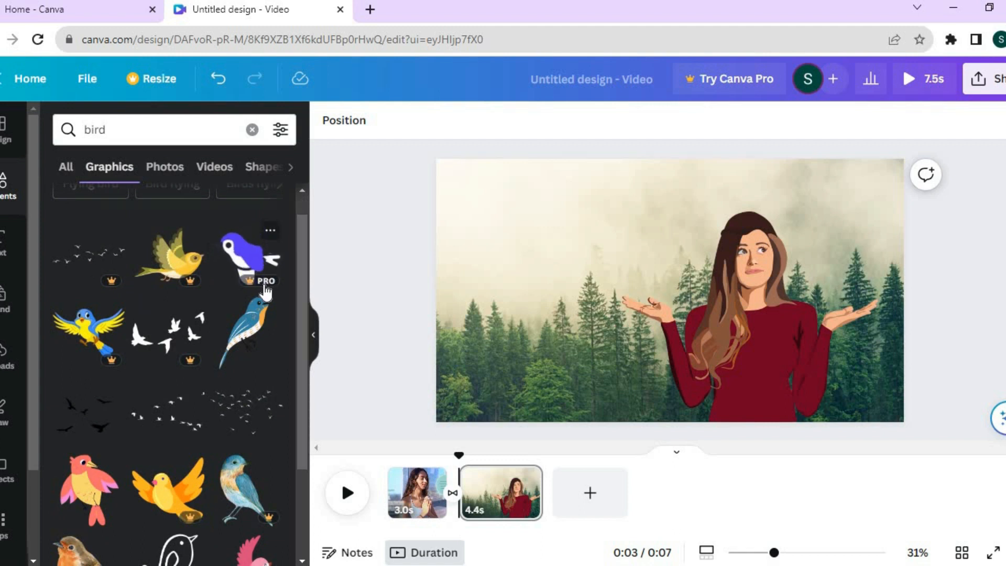
{"action": "left_click_drag", "start_coordinate": [301, 275], "coordinate": [301, 381]}
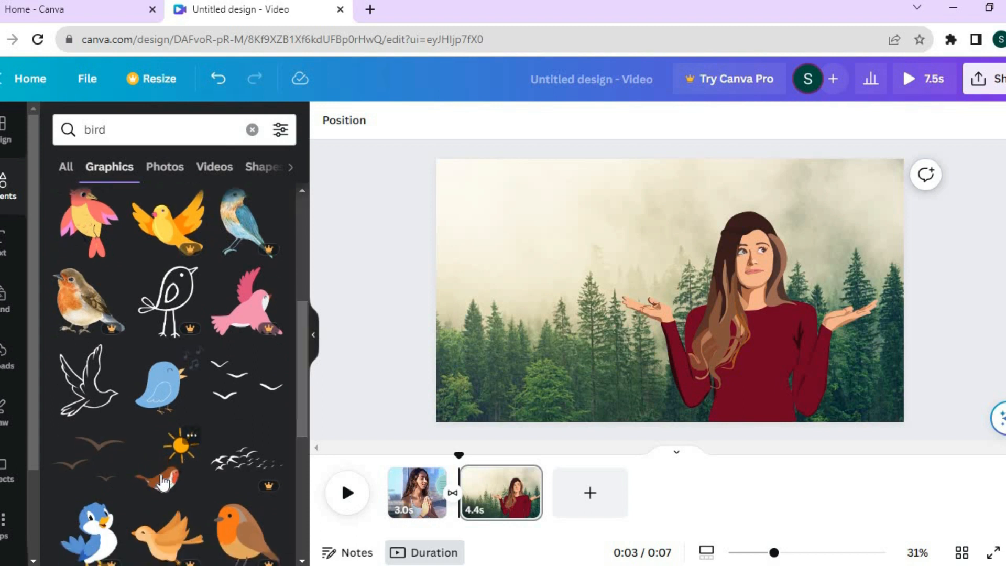
{"action": "left_click_drag", "start_coordinate": [485, 227], "coordinate": [498, 196]}
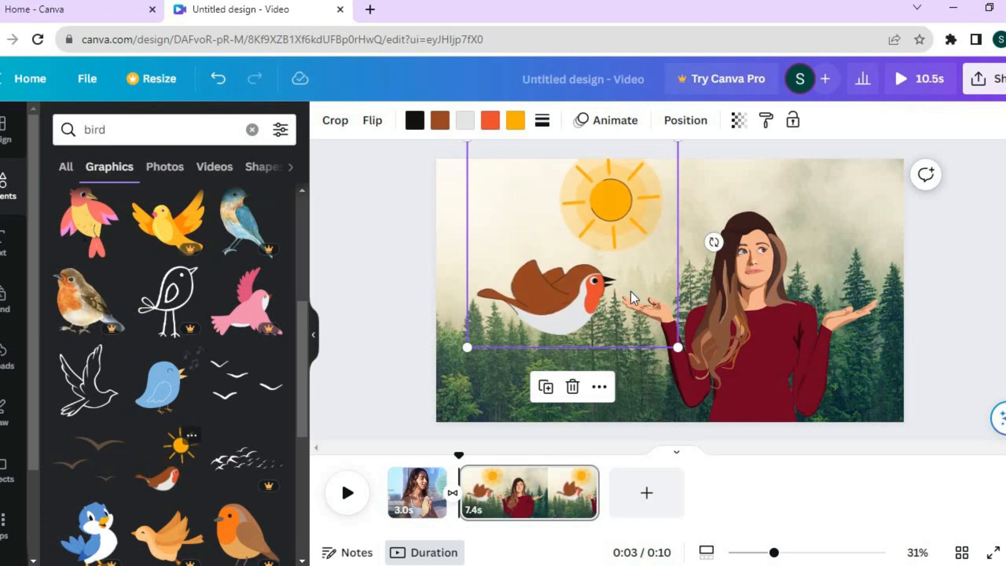
{"action": "left_click_drag", "start_coordinate": [676, 346], "coordinate": [637, 307]}
{"action": "left_click_drag", "start_coordinate": [524, 235], "coordinate": [523, 246]}
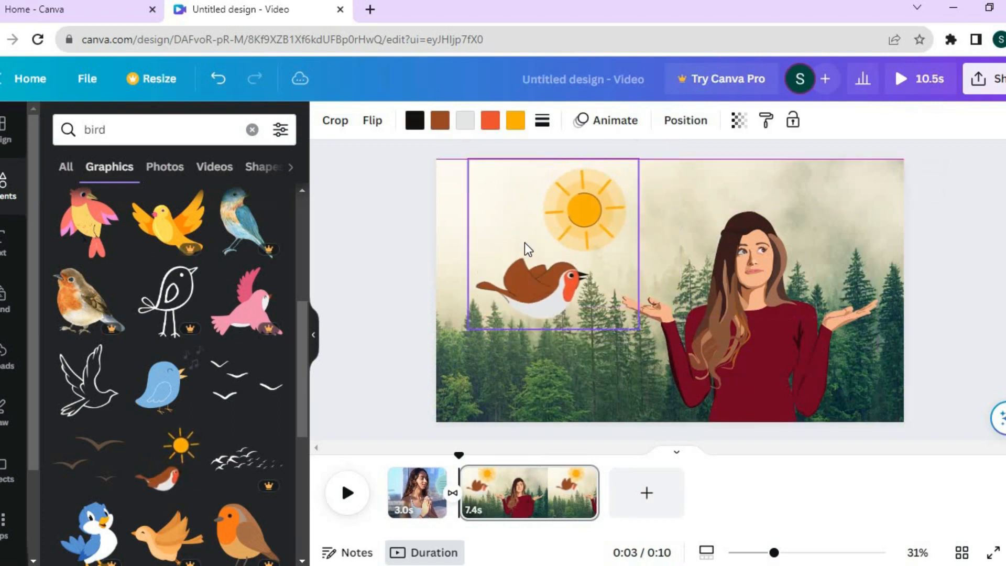
{"action": "left_click_drag", "start_coordinate": [468, 164], "coordinate": [527, 224]}
{"action": "left_click_drag", "start_coordinate": [607, 278], "coordinate": [516, 213]}
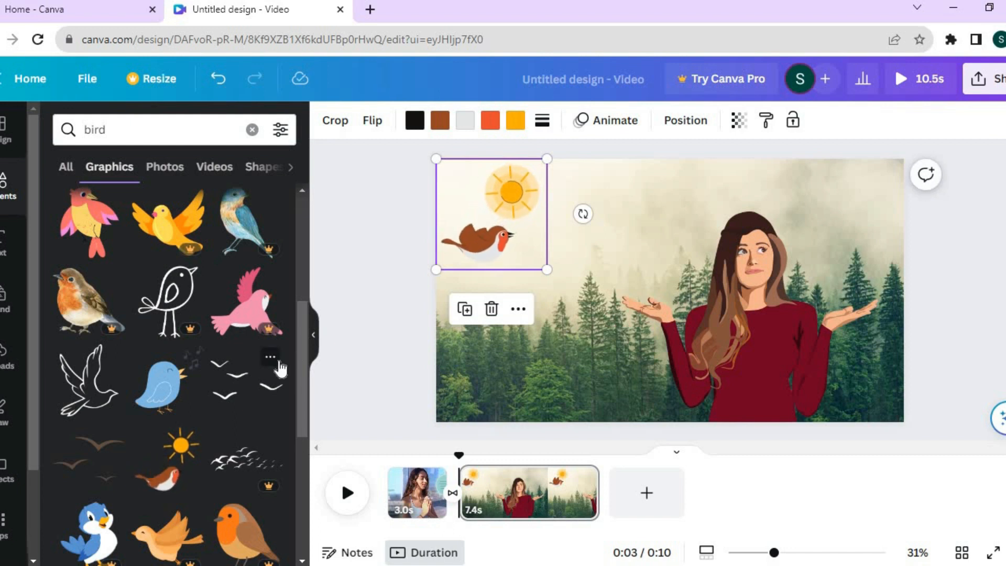
Add the teal and orange flying bird graphic to the second page, shrink it and place it in the page's lower-left corner
{"action": "left_click", "coordinate": [477, 355]}
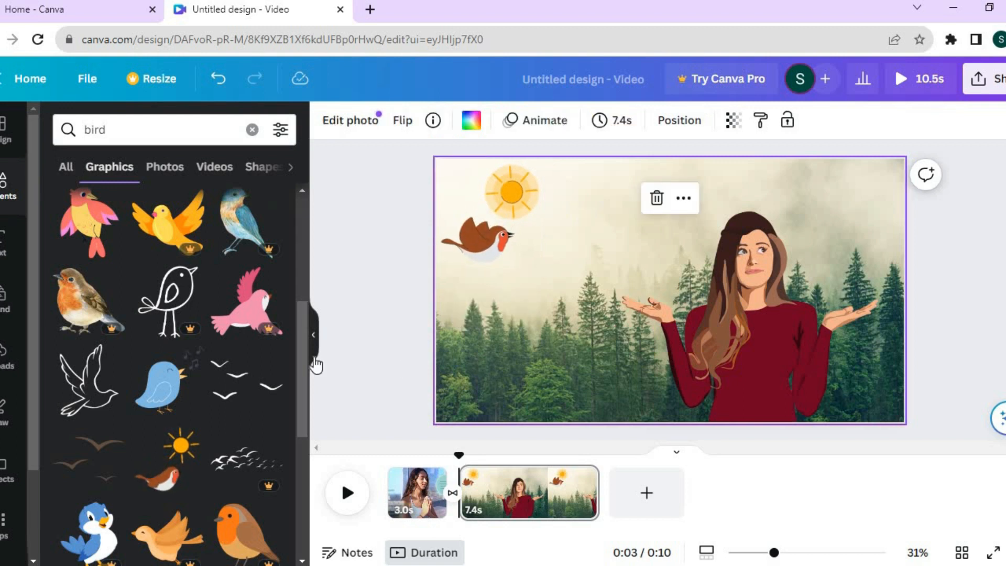
{"action": "left_click_drag", "start_coordinate": [300, 357], "coordinate": [312, 457]}
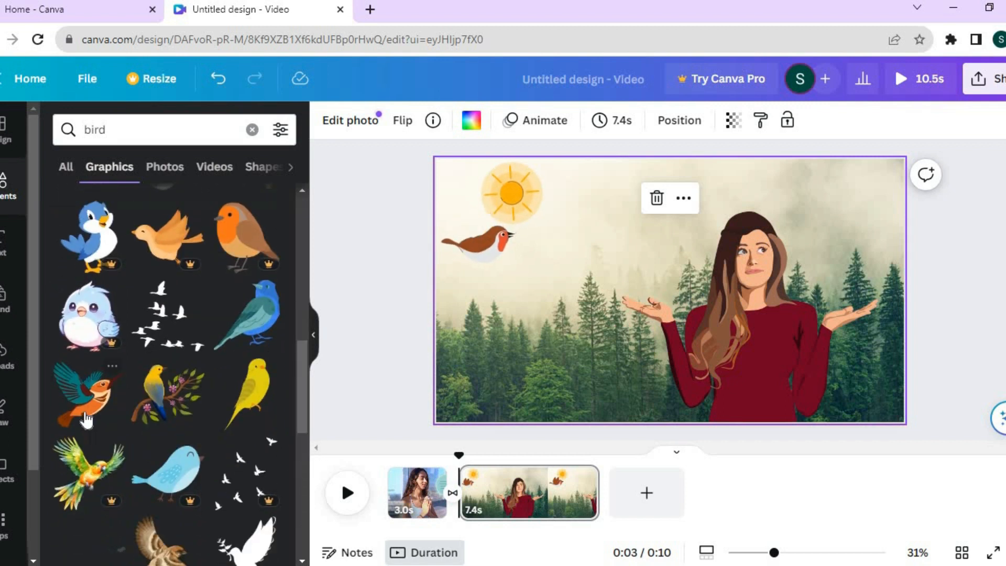
{"action": "left_click_drag", "start_coordinate": [86, 414], "coordinate": [480, 364]}
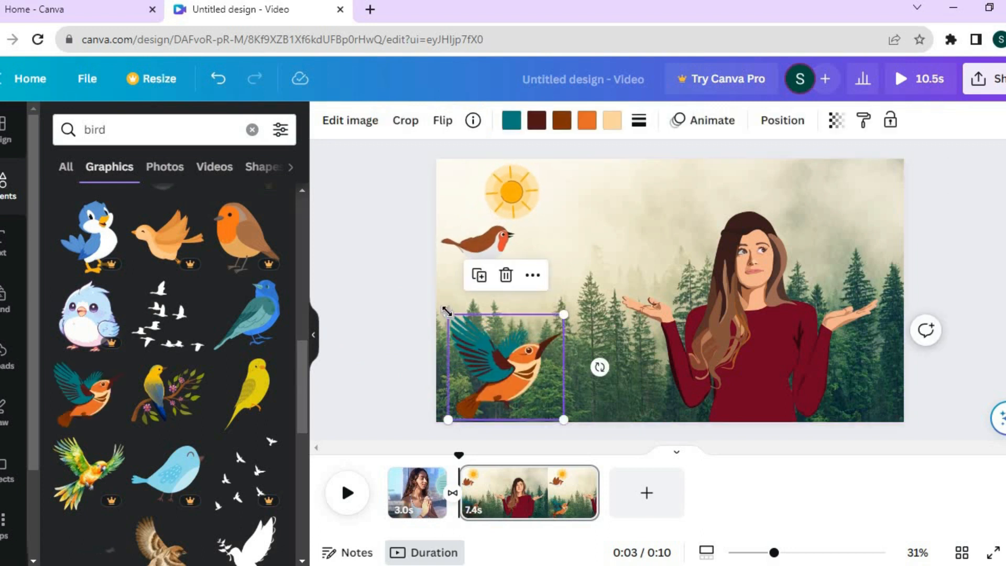
{"action": "left_click_drag", "start_coordinate": [448, 313], "coordinate": [488, 351]}
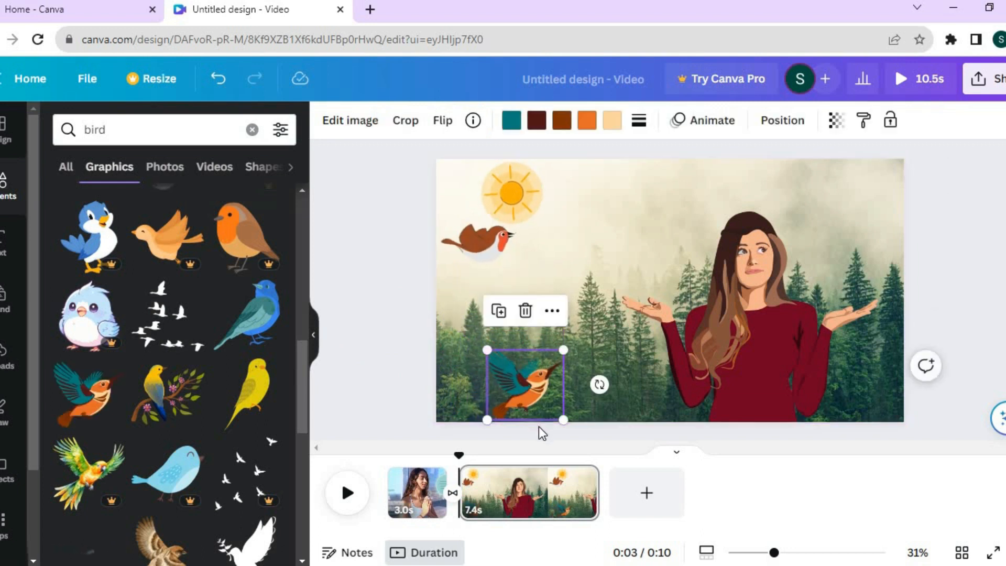
{"action": "left_click_drag", "start_coordinate": [545, 402], "coordinate": [471, 398]}
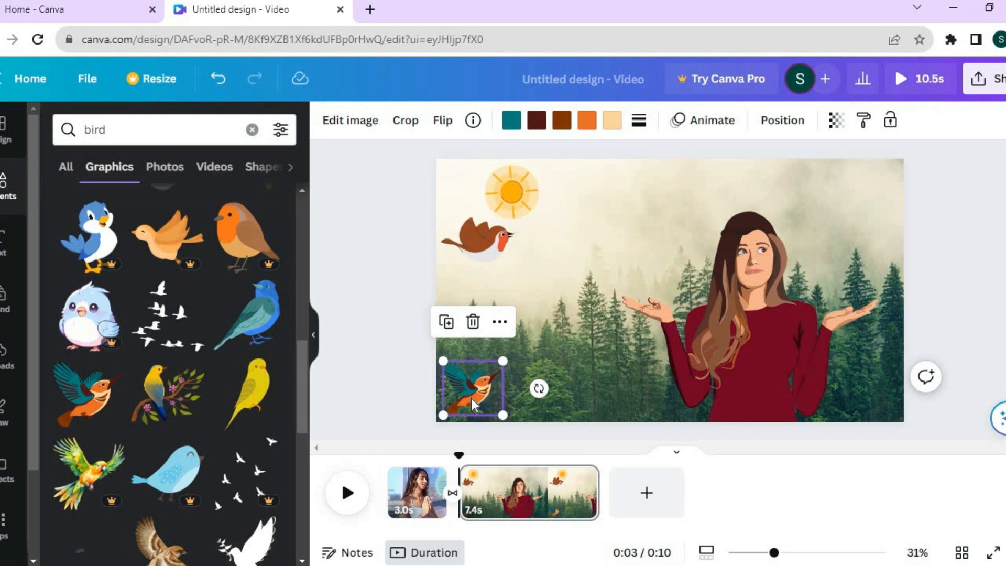
Create a custom animation that moves the teal and orange bird diagonally from its corner to the page's upper edge above the woman
{"action": "left_click", "coordinate": [698, 125]}
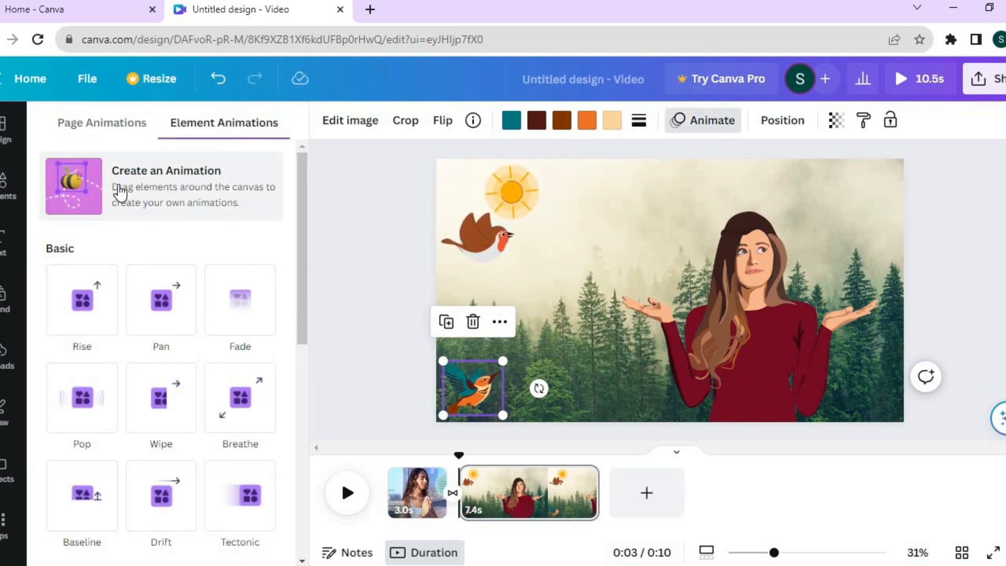
{"action": "left_click", "coordinate": [157, 186]}
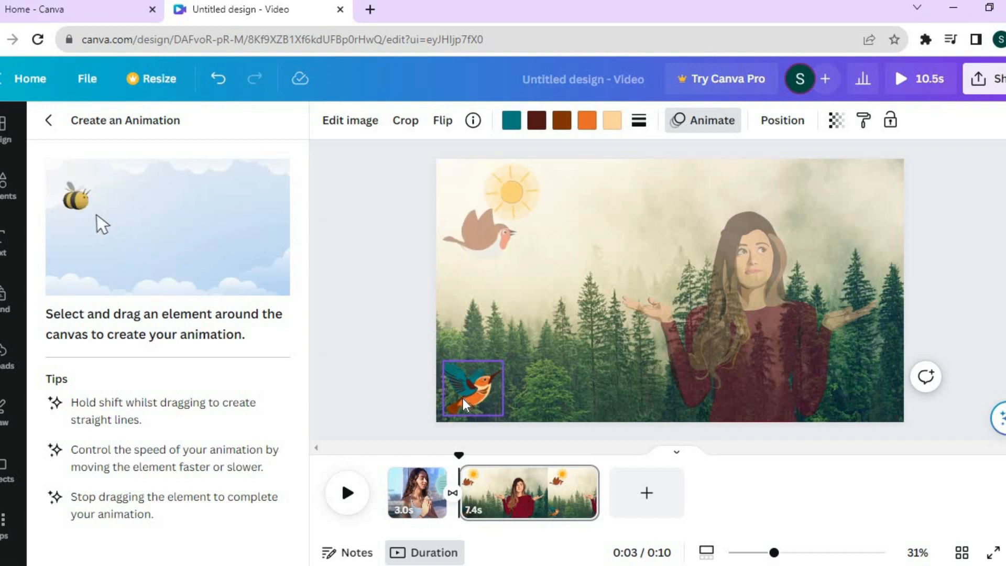
{"action": "left_click_drag", "start_coordinate": [463, 398], "coordinate": [732, 175]}
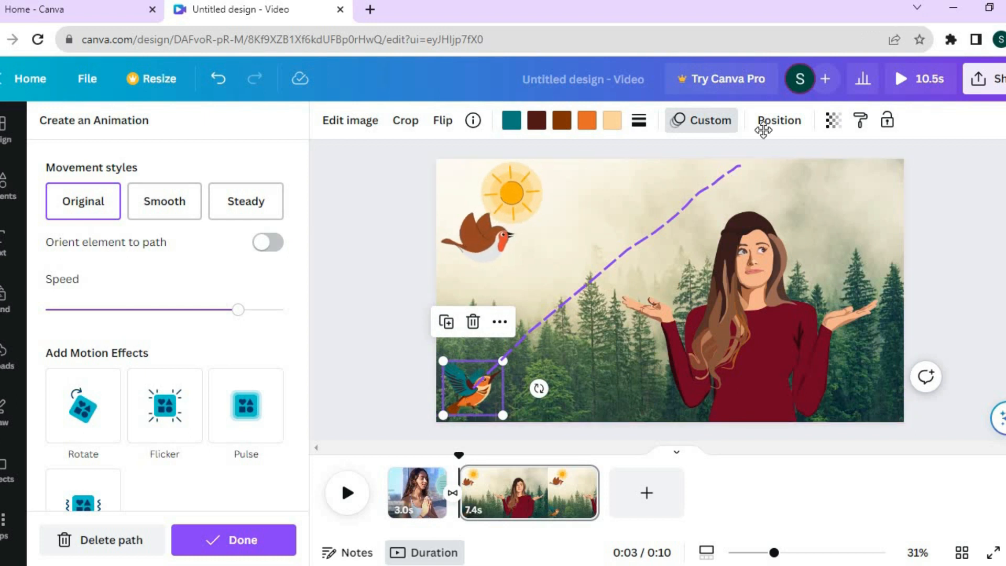
{"action": "key", "text": "Escape"}
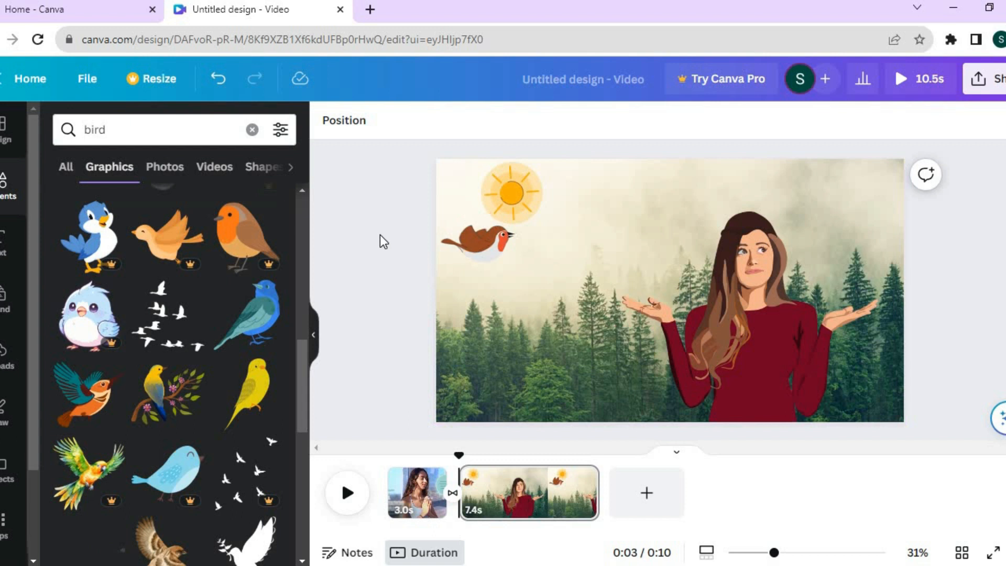
{"action": "left_click", "coordinate": [215, 86]}
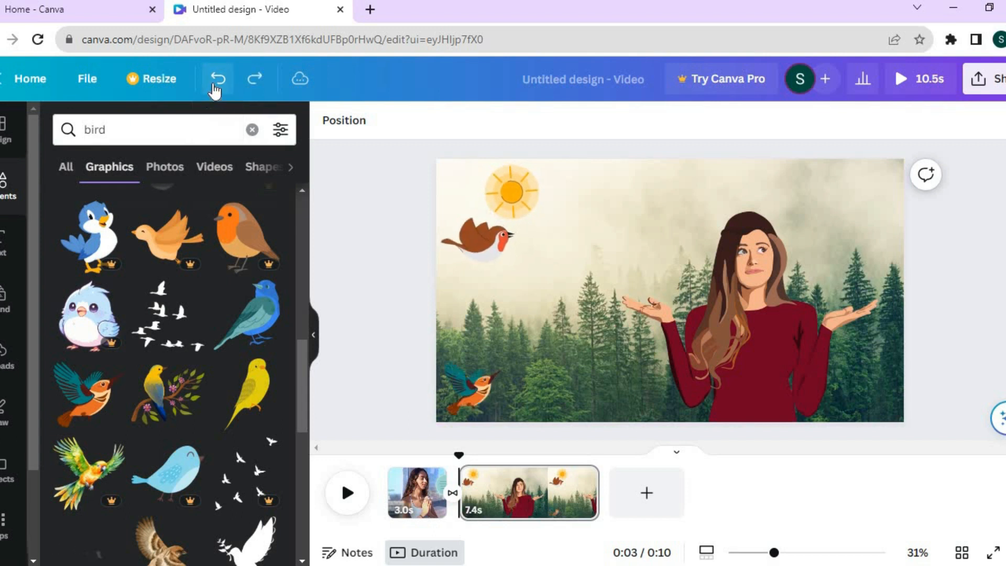
{"action": "left_click", "coordinate": [473, 365]}
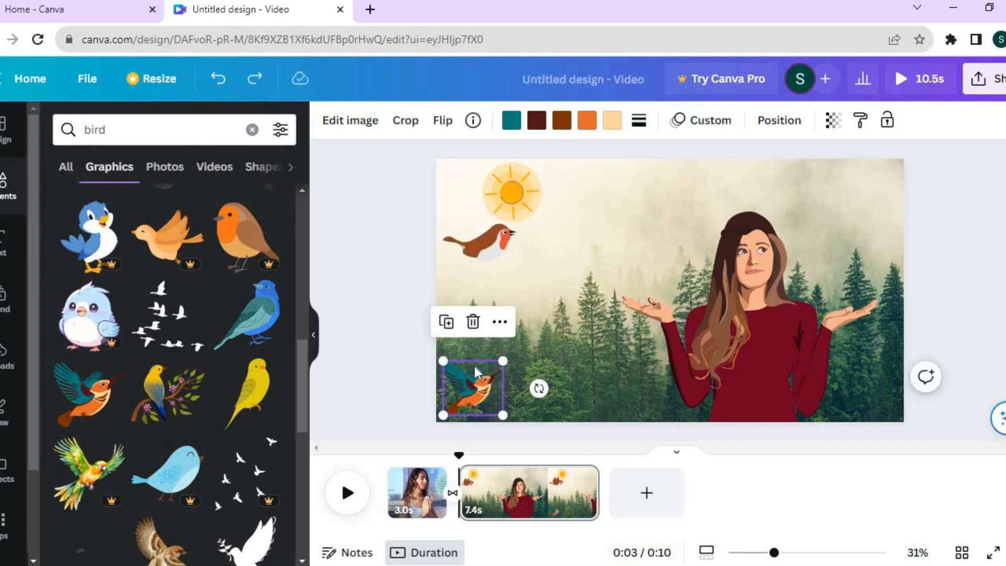
{"action": "double_click", "coordinate": [476, 395]}
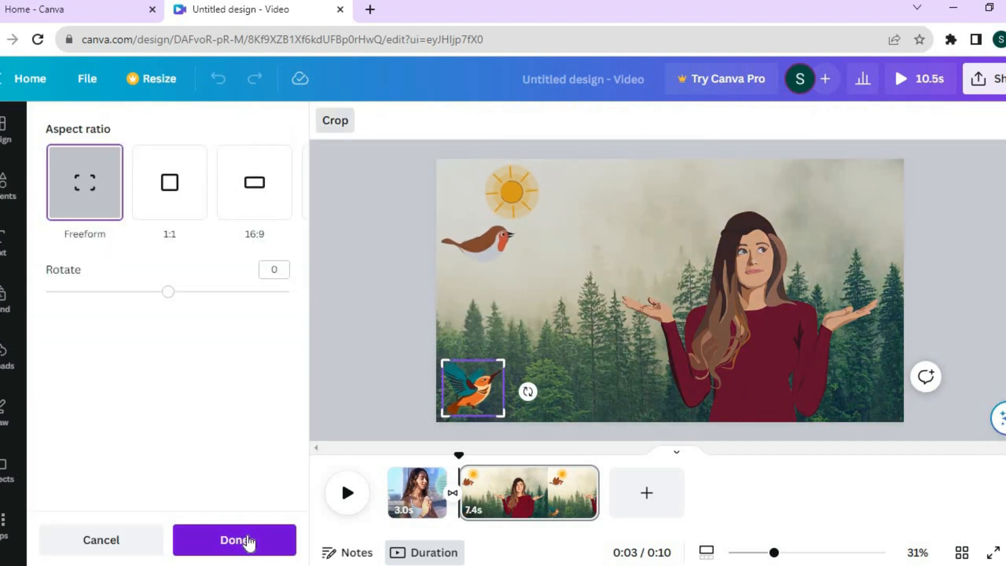
{"action": "left_click", "coordinate": [241, 540]}
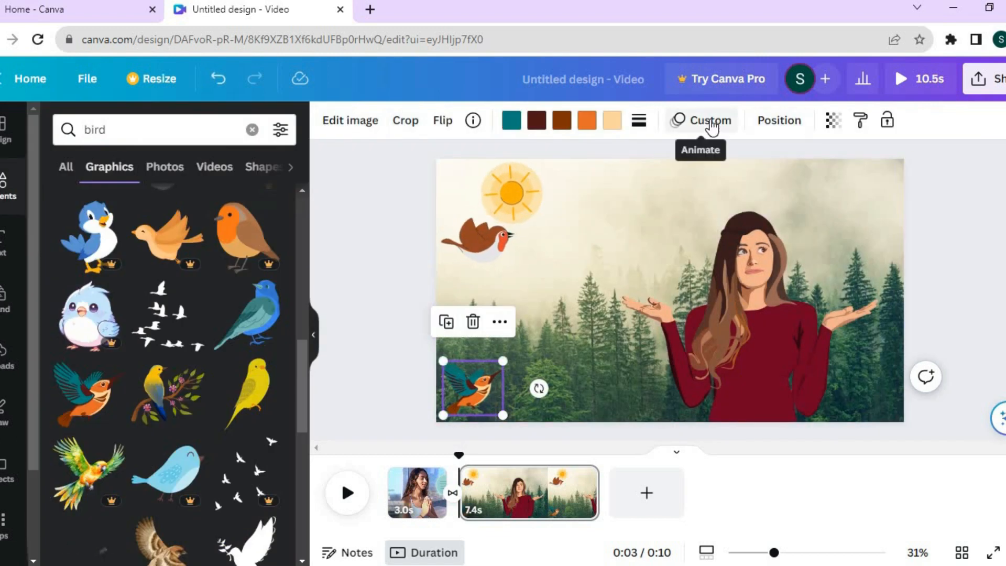
Replace the teal and orange bird's motion path with a new diagonal one up to the page's upper edge, using the Steady movement style
{"action": "left_click", "coordinate": [710, 125]}
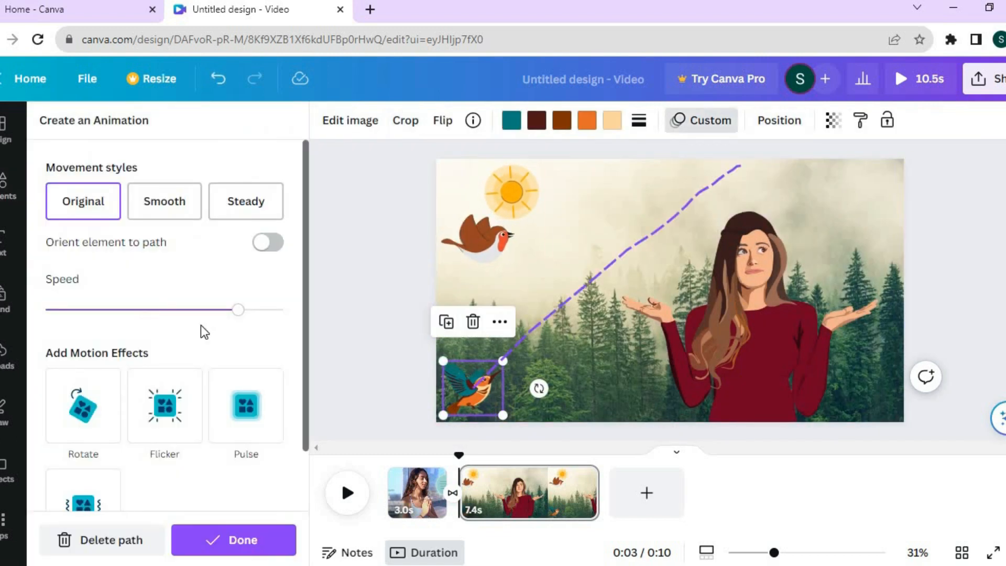
{"action": "left_click", "coordinate": [78, 540]}
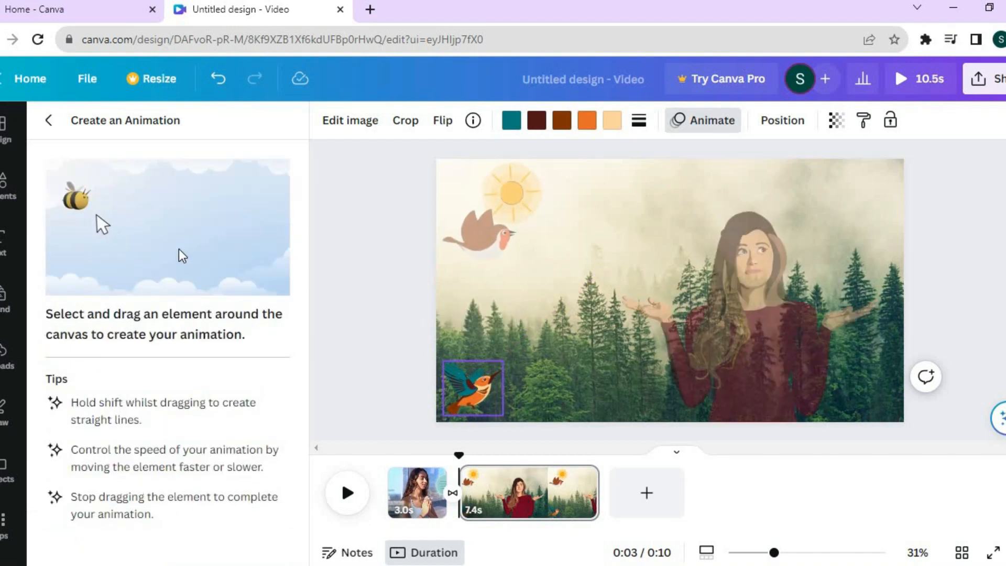
{"action": "mouse_move", "coordinate": [479, 394]}
{"action": "left_mouse_down"}
{"action": "mouse_move", "coordinate": [545, 237]}
{"action": "mouse_move", "coordinate": [752, 157]}
{"action": "left_mouse_up"}
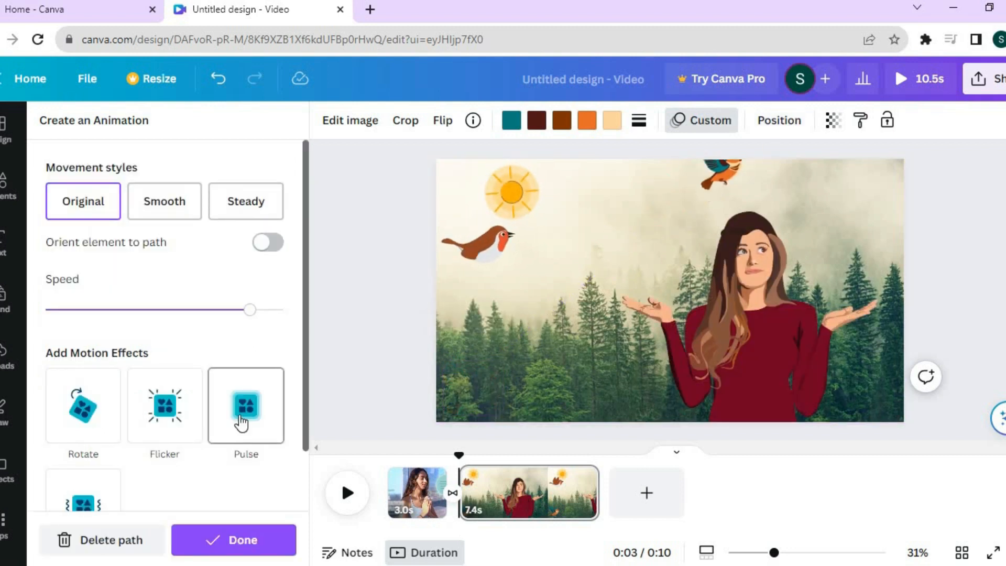
{"action": "left_click", "coordinate": [166, 208]}
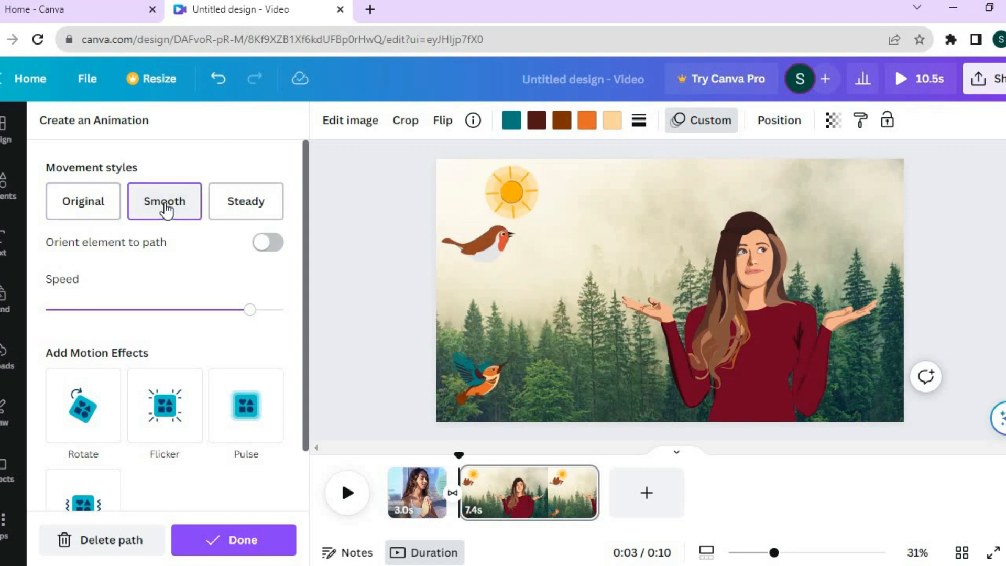
{"action": "left_click", "coordinate": [242, 209]}
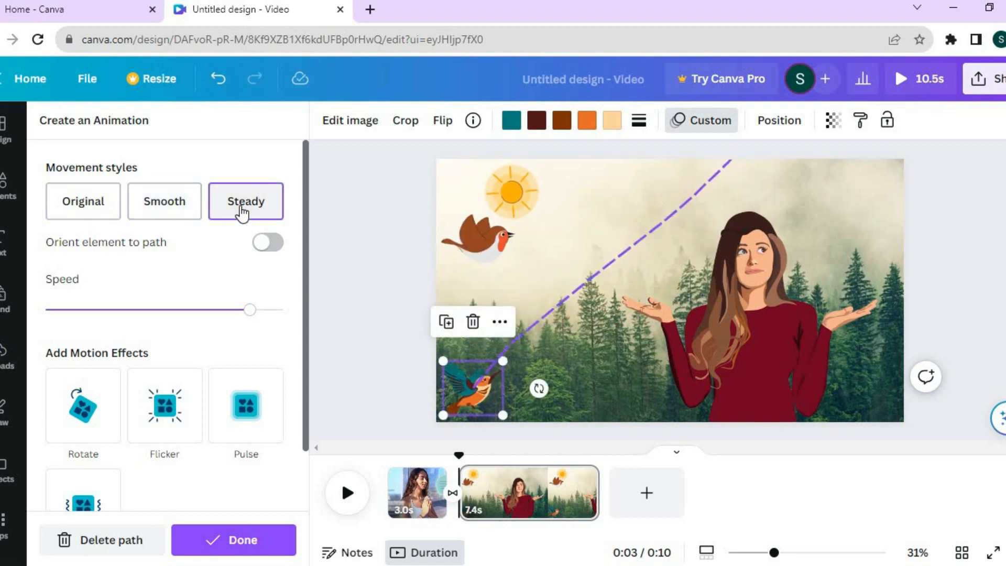
{"action": "left_click", "coordinate": [229, 548]}
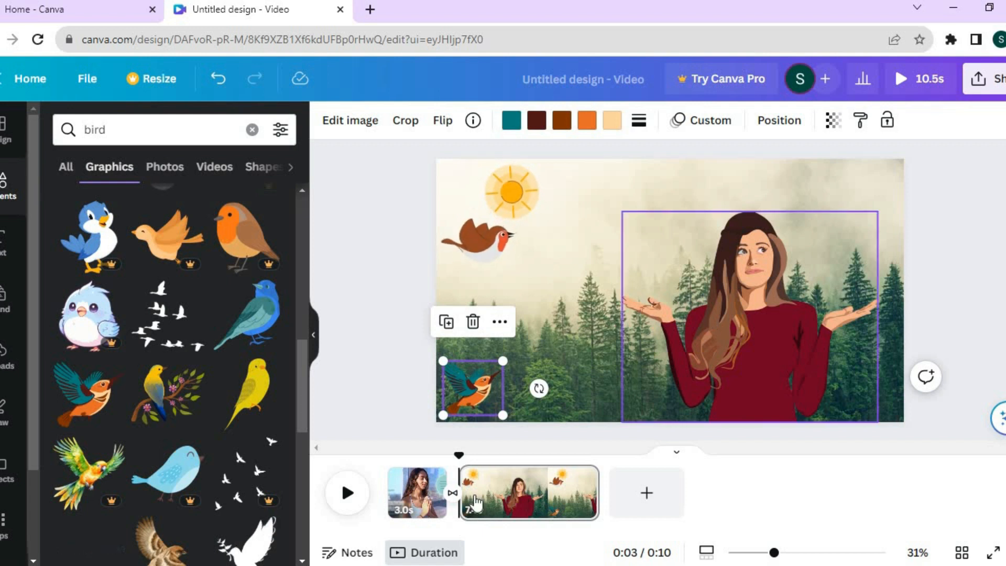
Change the font of the YOGA text on the first page to Bangers
{"action": "left_click", "coordinate": [413, 495]}
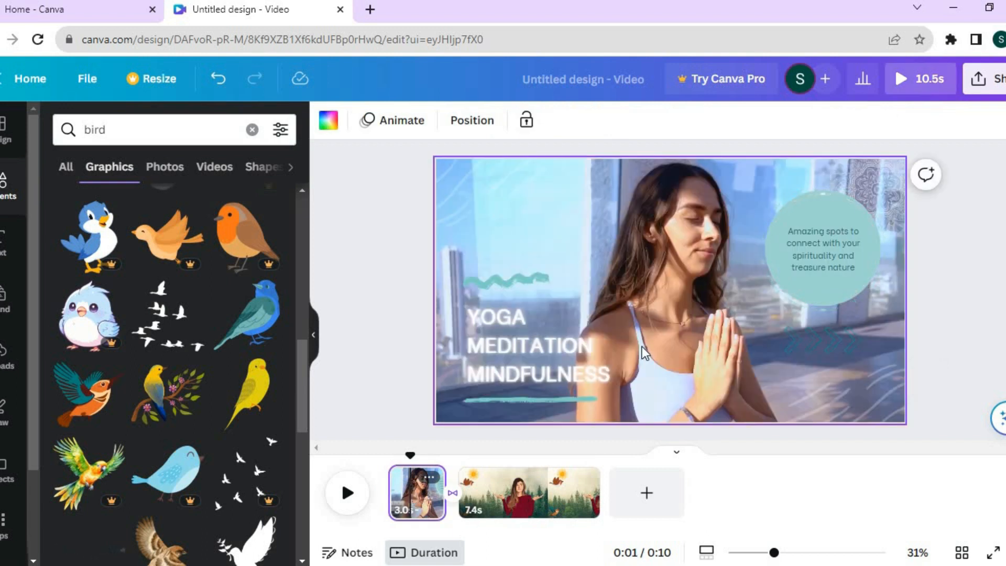
{"action": "left_click", "coordinate": [11, 247]}
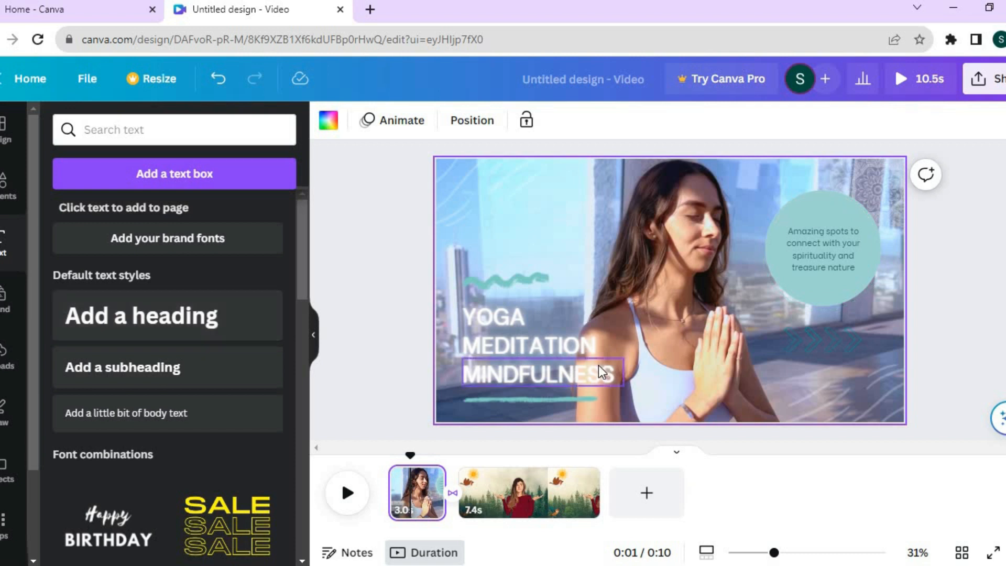
{"action": "left_click", "coordinate": [483, 320]}
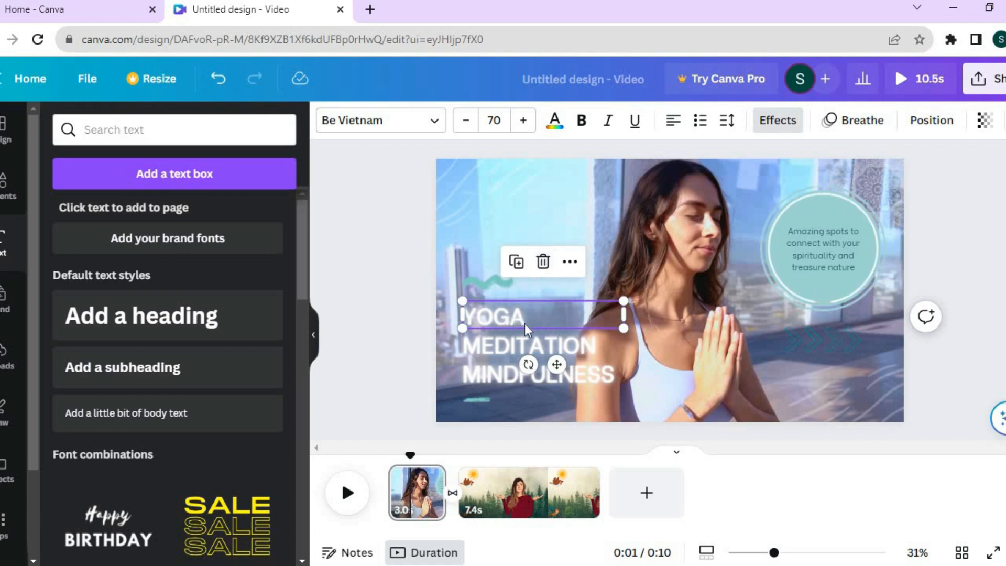
{"action": "left_click", "coordinate": [395, 124]}
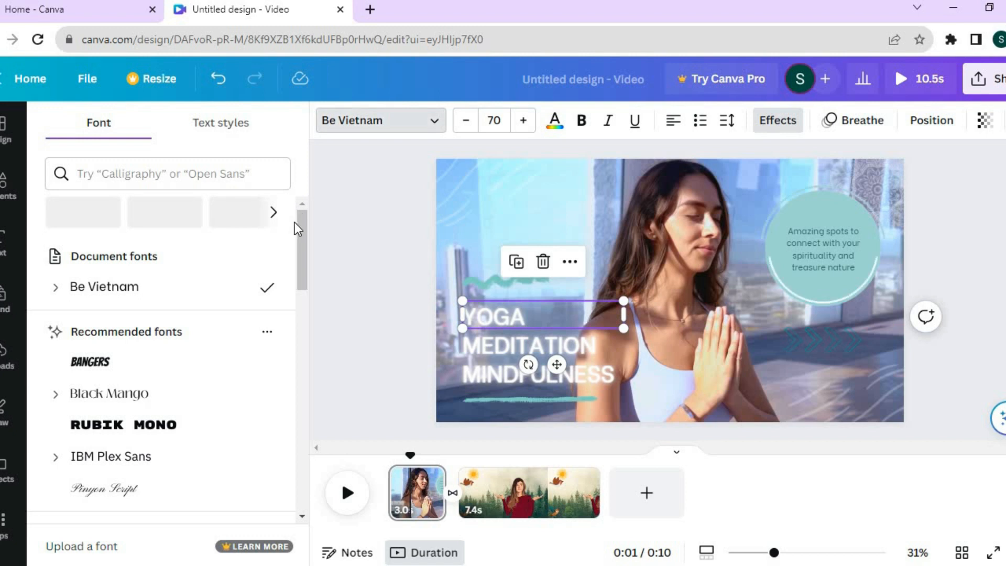
{"action": "scroll", "coordinate": [147, 293], "scroll_direction": "down", "scroll_amount": 1}
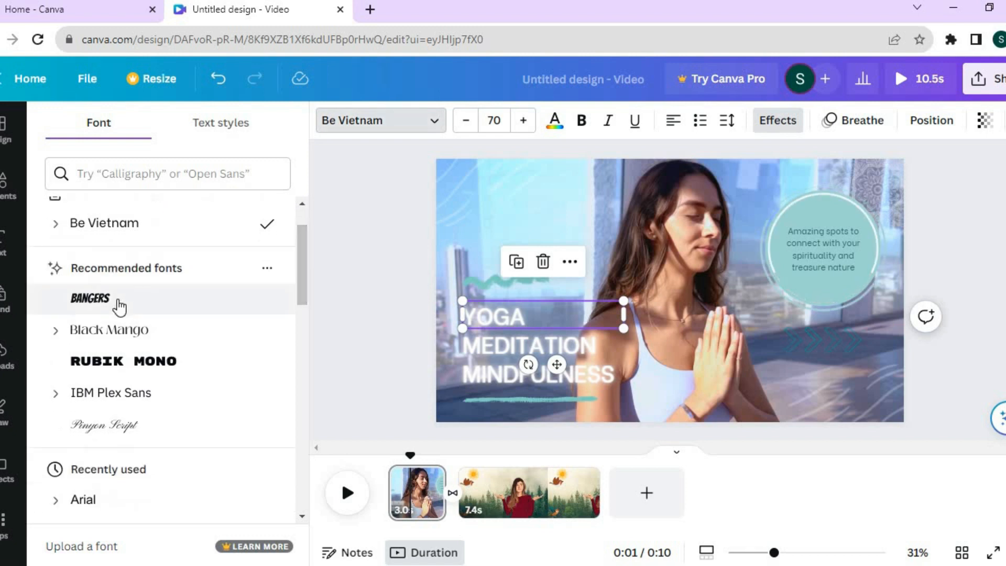
{"action": "left_click", "coordinate": [120, 301]}
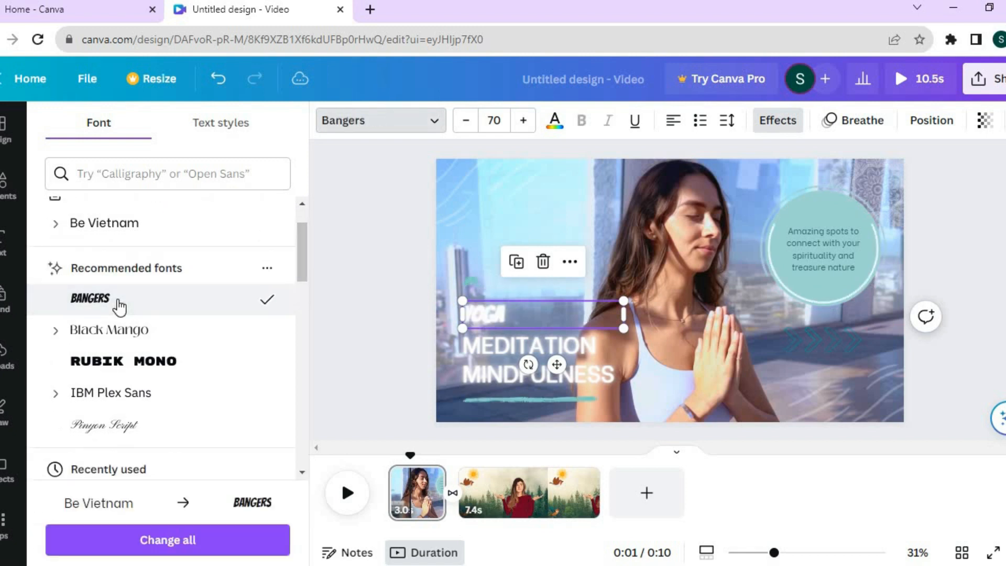
Change the colour of the YOGA text on the first page to the document's golden orange #ffaf02
{"action": "left_click", "coordinate": [553, 119]}
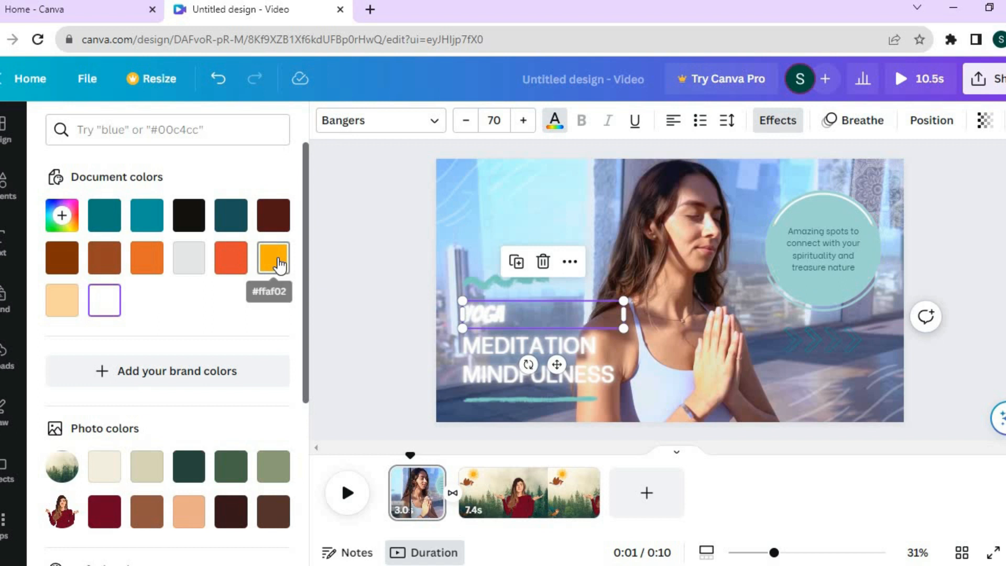
{"action": "left_click", "coordinate": [274, 259]}
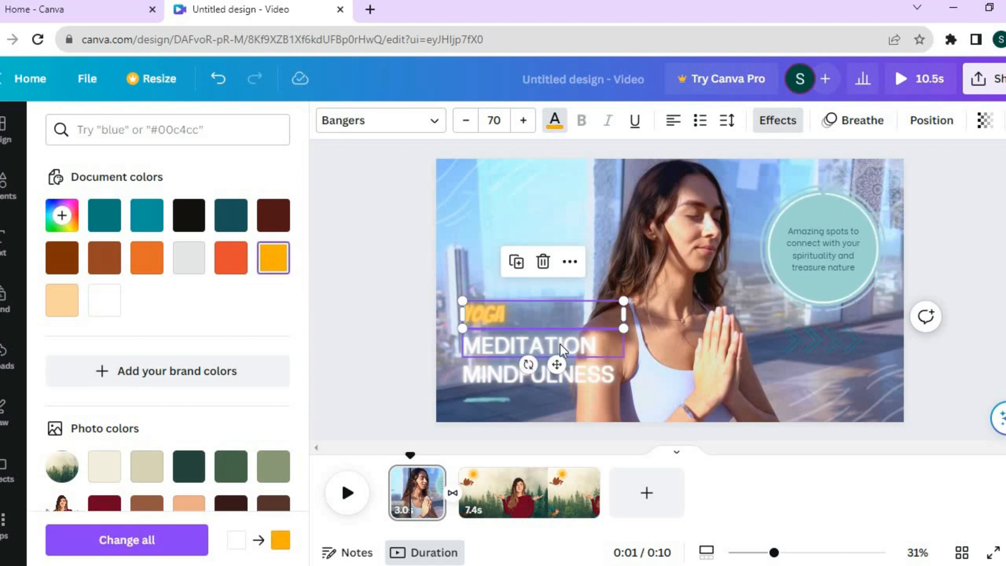
Delete the teal circle behind the "Amazing spots" text on the first page, keeping the text itself
{"action": "left_click", "coordinate": [832, 244]}
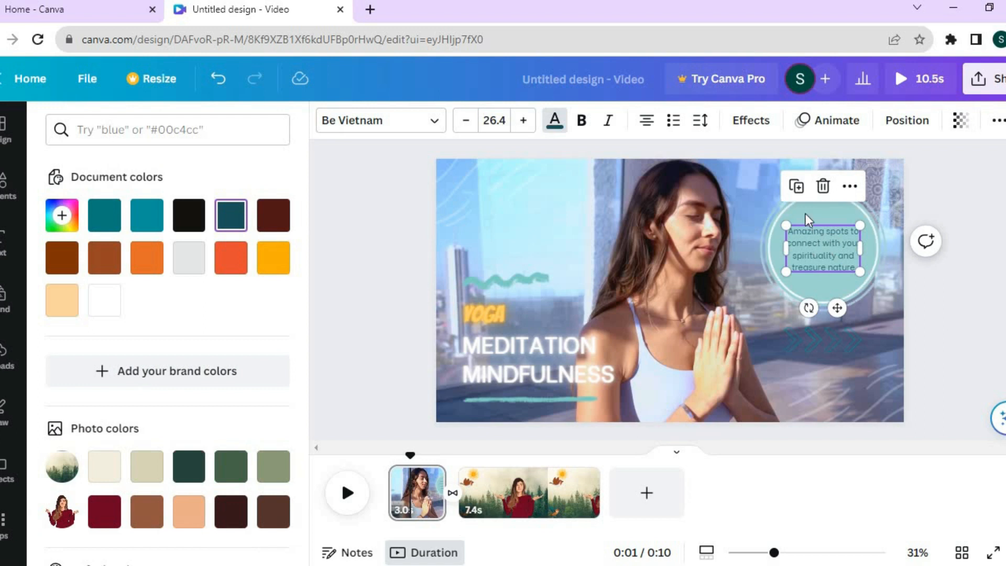
{"action": "left_click", "coordinate": [787, 209]}
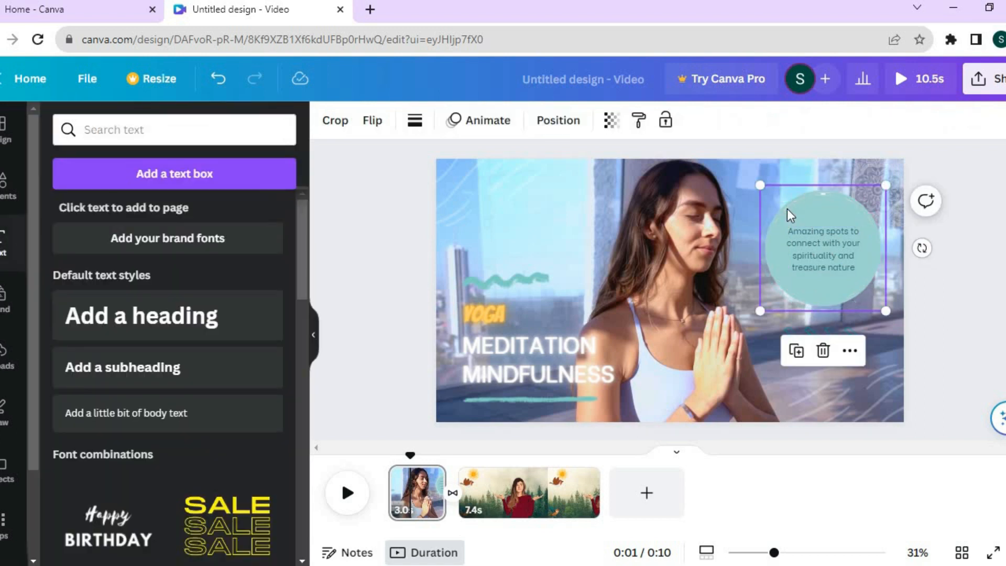
{"action": "left_click", "coordinate": [824, 351]}
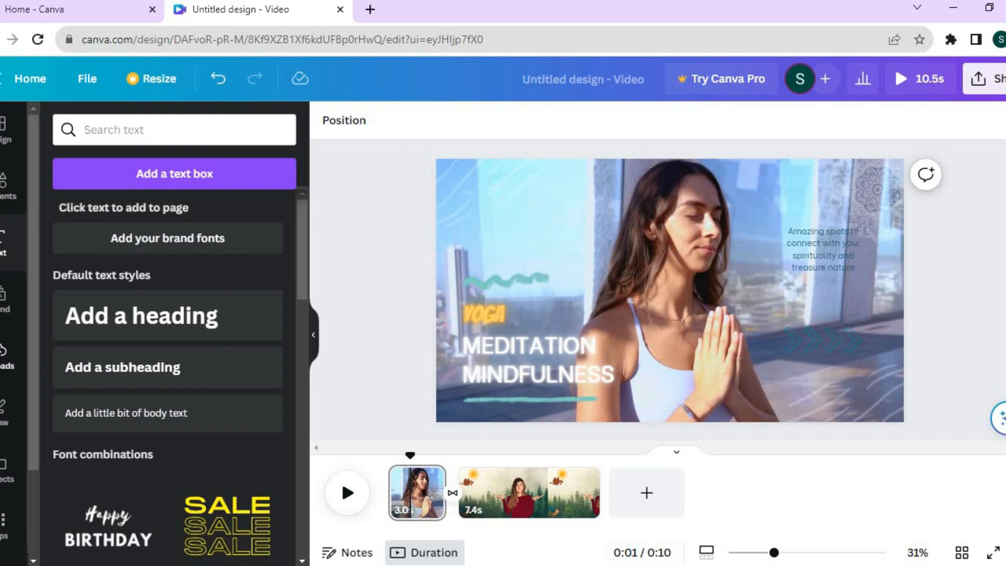
Check the uploads, then search the elements library for music and limit the results to audio
{"action": "left_click", "coordinate": [5, 356]}
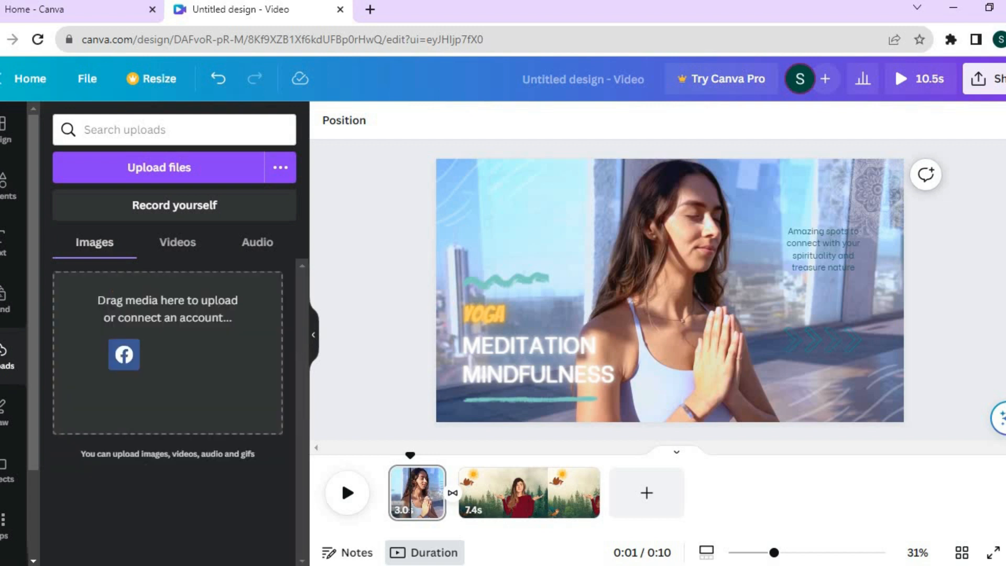
{"action": "left_click", "coordinate": [239, 247]}
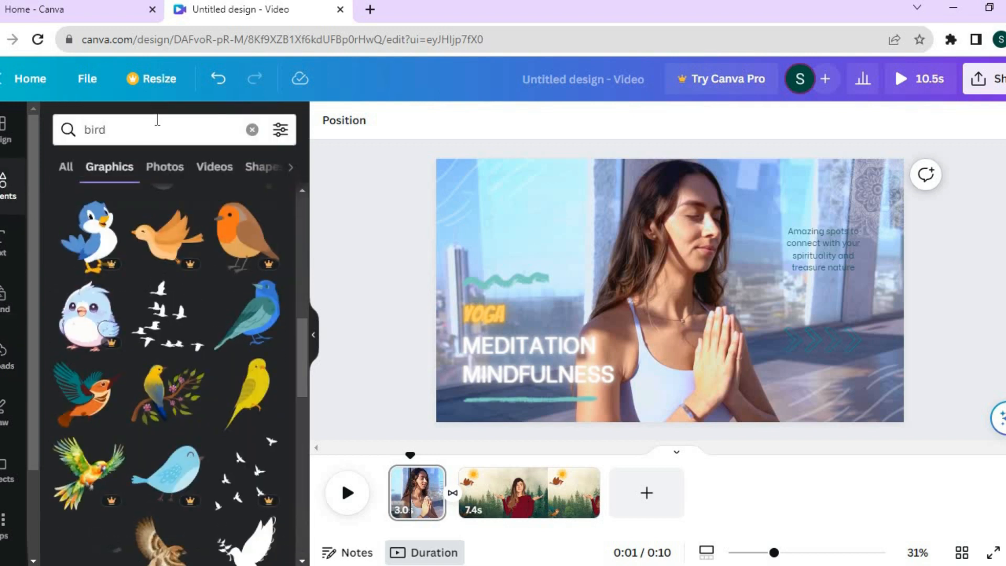
{"action": "left_click", "coordinate": [252, 130]}
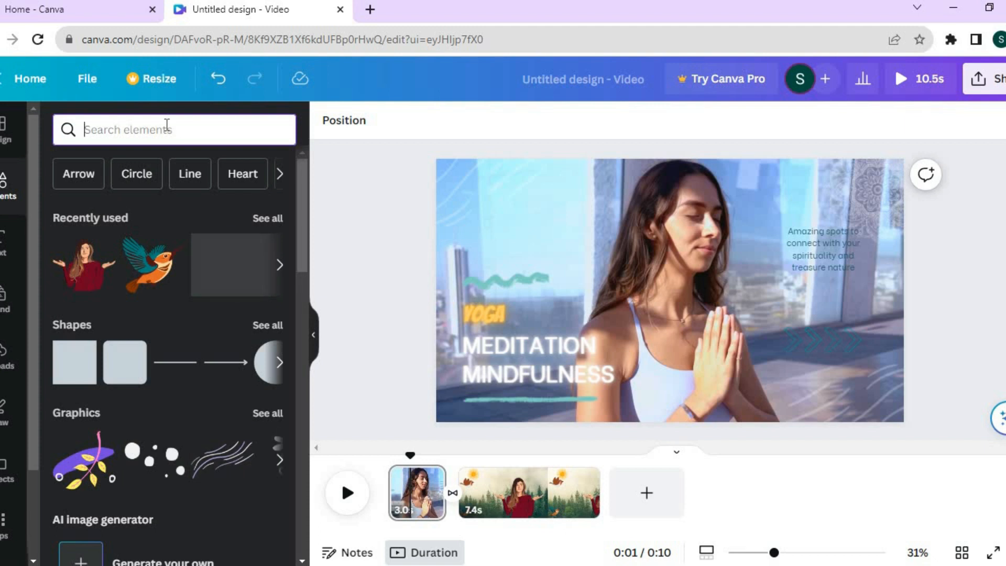
{"action": "type", "text": "mus"}
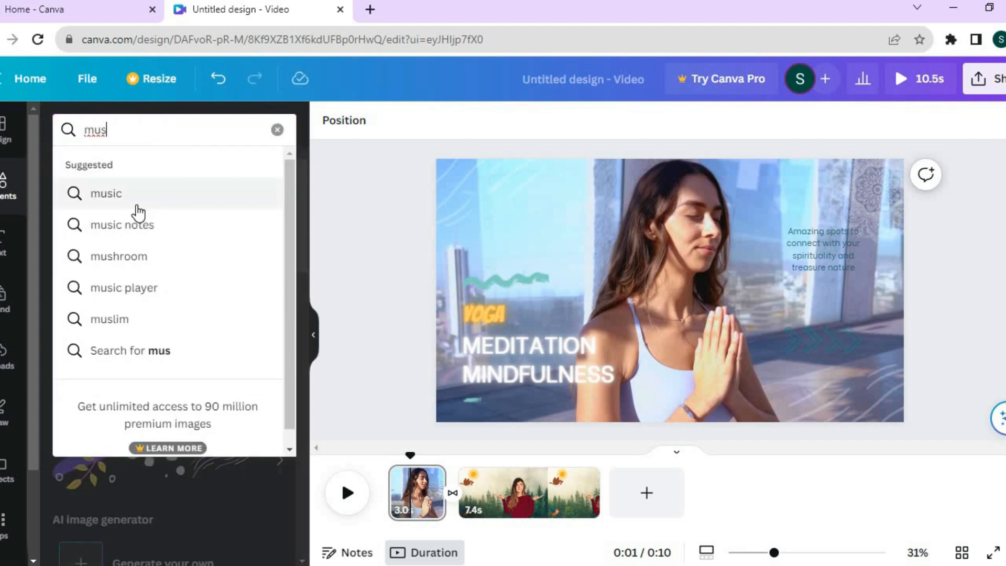
{"action": "left_click", "coordinate": [129, 193]}
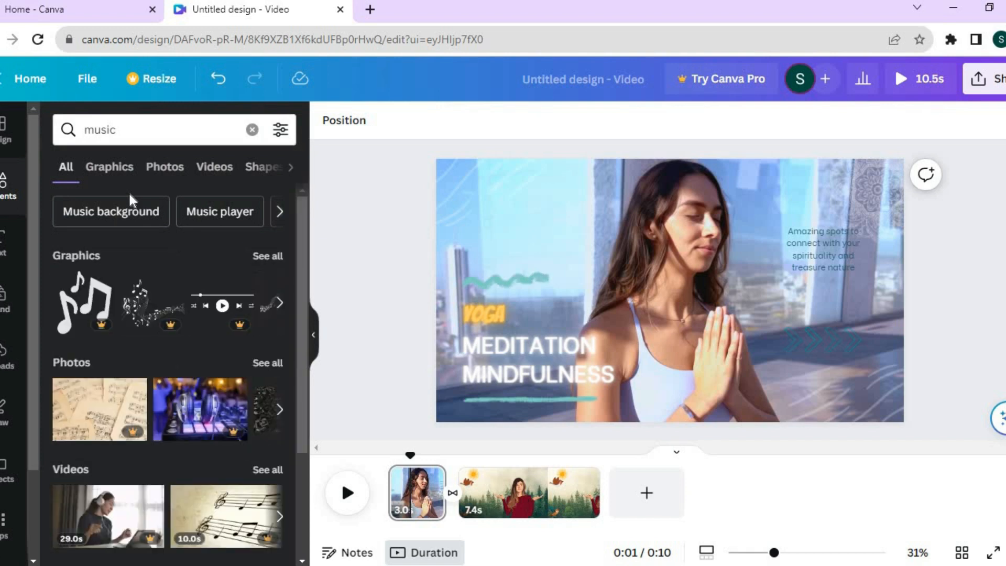
{"action": "left_click", "coordinate": [291, 171]}
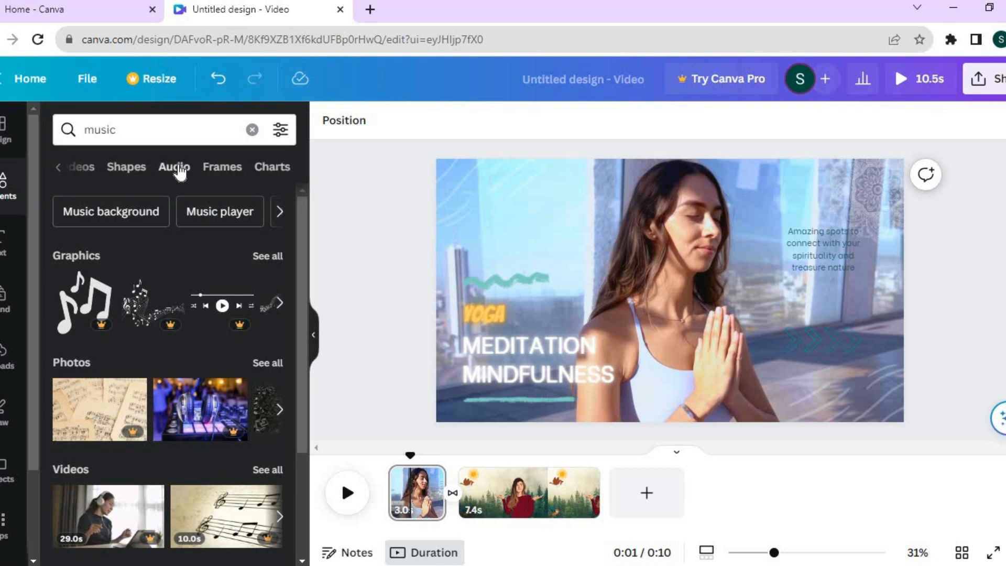
{"action": "left_click", "coordinate": [178, 169]}
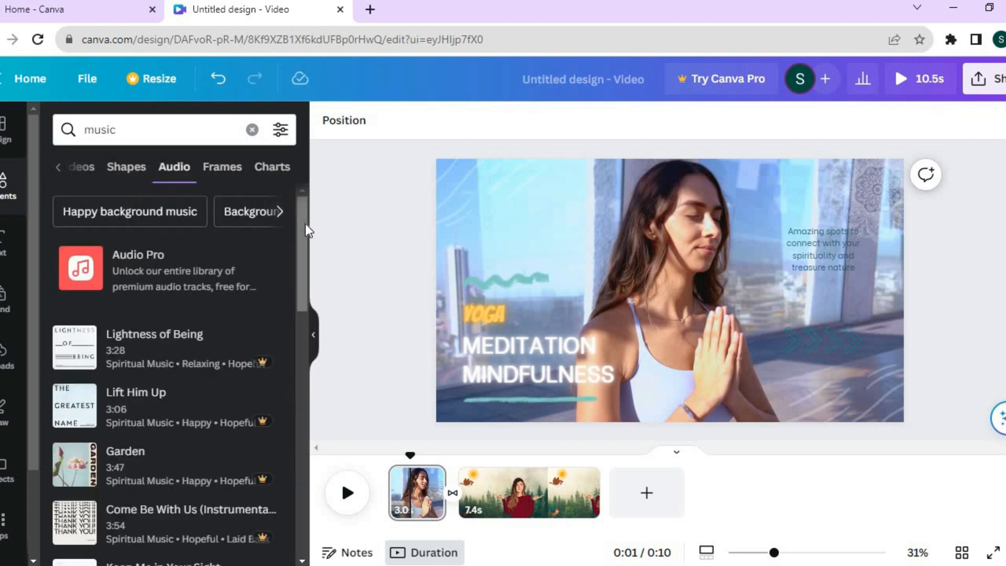
Narrow the audio search to Happy background music and add Ukulele Song from the very start of the video
{"action": "left_click_drag", "start_coordinate": [300, 219], "coordinate": [297, 190]}
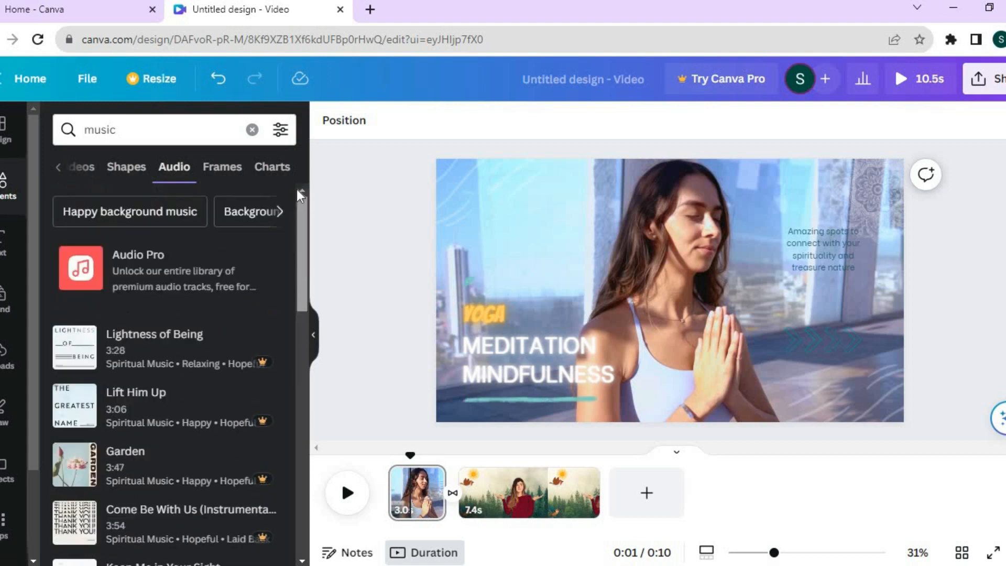
{"action": "left_click", "coordinate": [157, 209]}
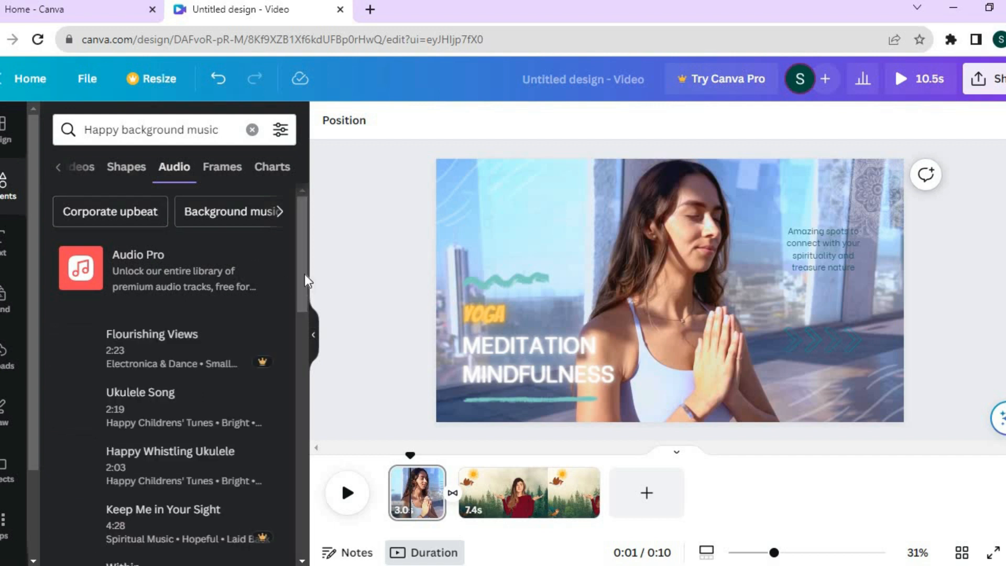
{"action": "left_click_drag", "start_coordinate": [303, 257], "coordinate": [302, 291]}
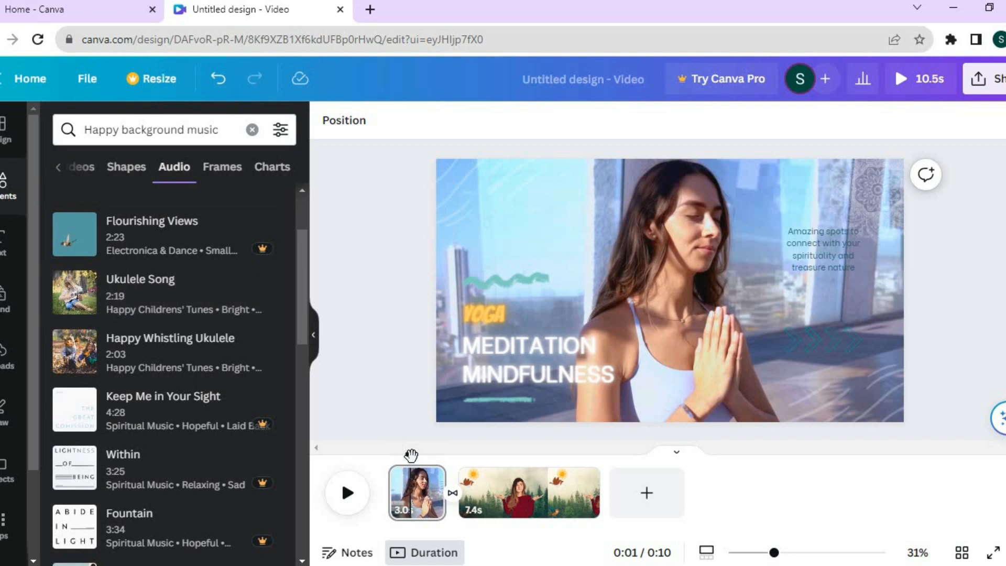
{"action": "left_click", "coordinate": [386, 459]}
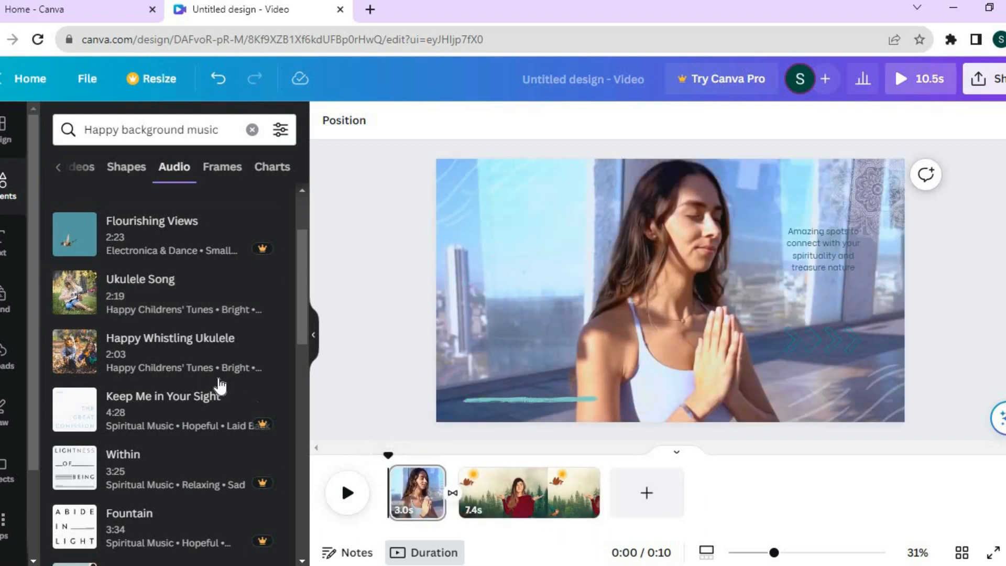
{"action": "left_click", "coordinate": [168, 286]}
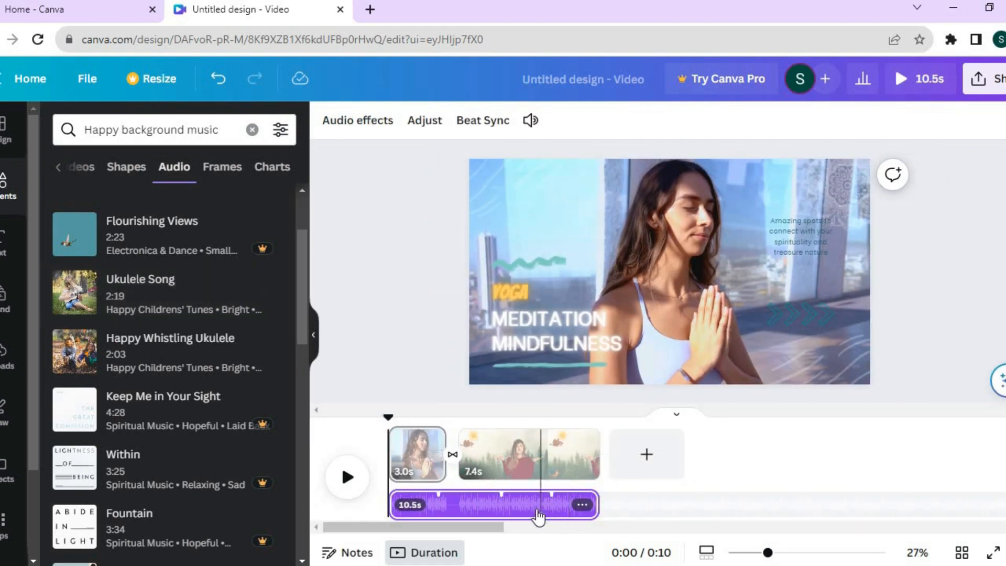
Look through the options available for the added audio track, then close them without choosing any
{"action": "left_click", "coordinate": [496, 506]}
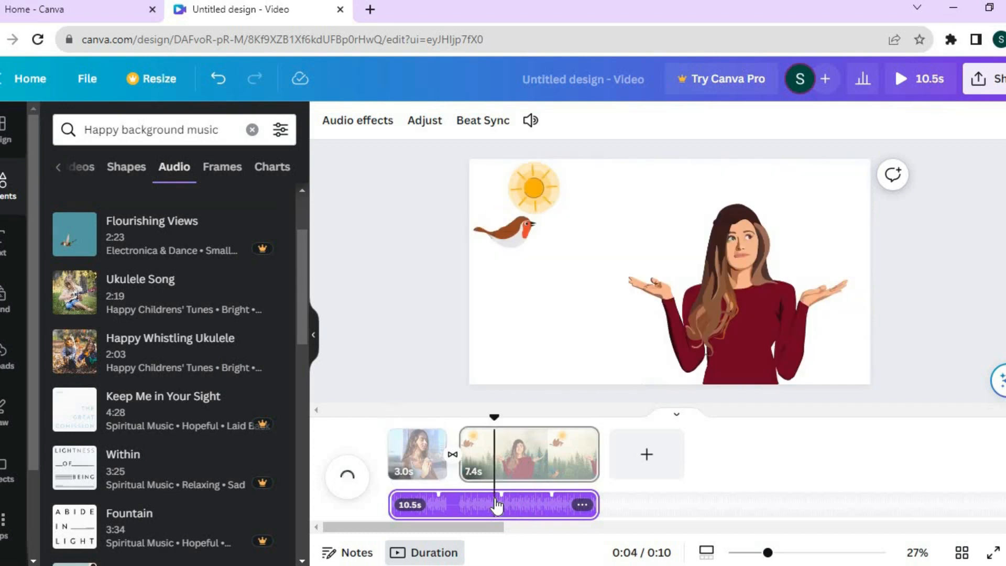
{"action": "left_click", "coordinate": [581, 506]}
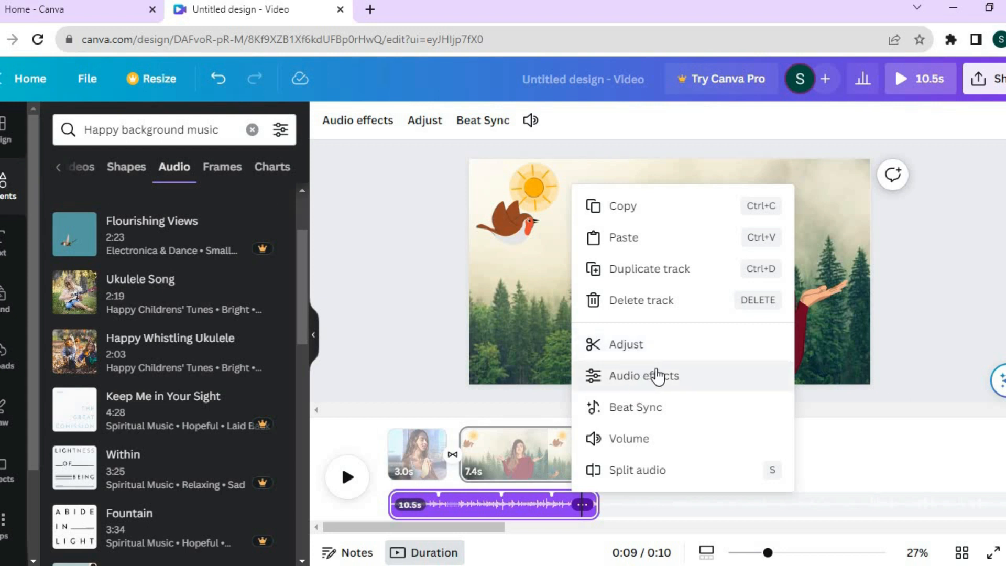
{"action": "left_click", "coordinate": [854, 463]}
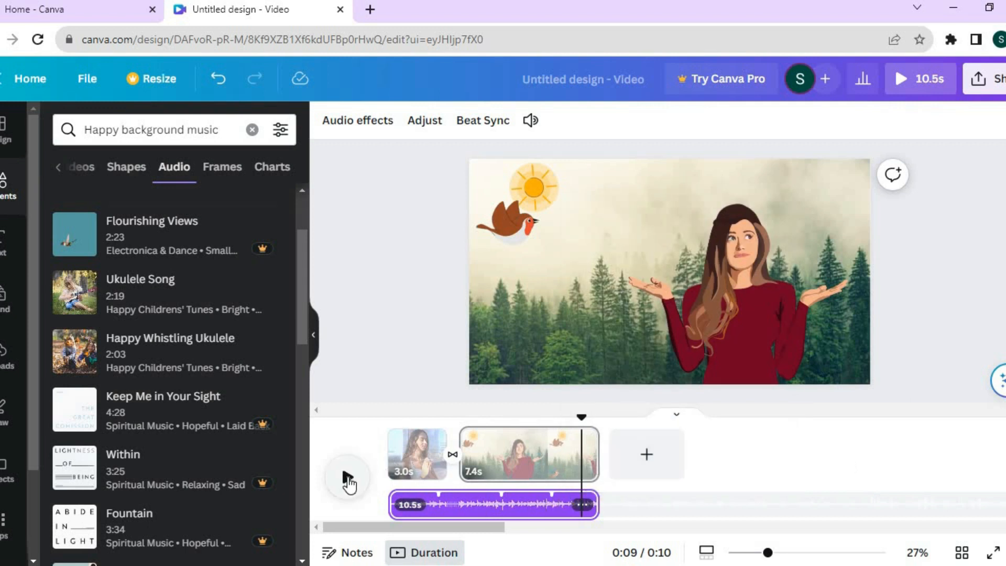
Dismiss the transition tip and play the video from the beginning to preview it with the music
{"action": "left_click", "coordinate": [348, 477]}
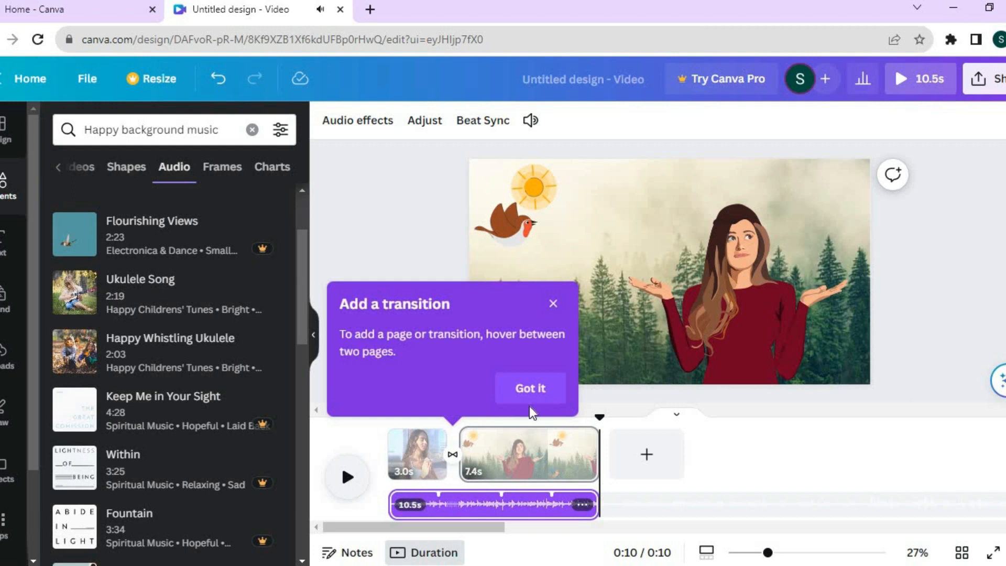
{"action": "left_click", "coordinate": [552, 305]}
{"action": "left_click_drag", "start_coordinate": [599, 417], "coordinate": [325, 420]}
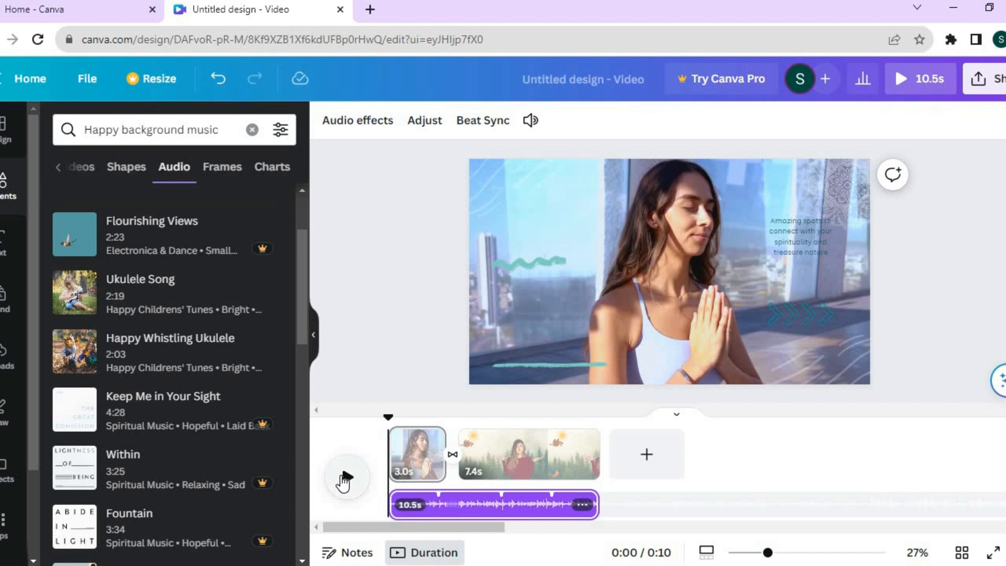
{"action": "left_click", "coordinate": [345, 477]}
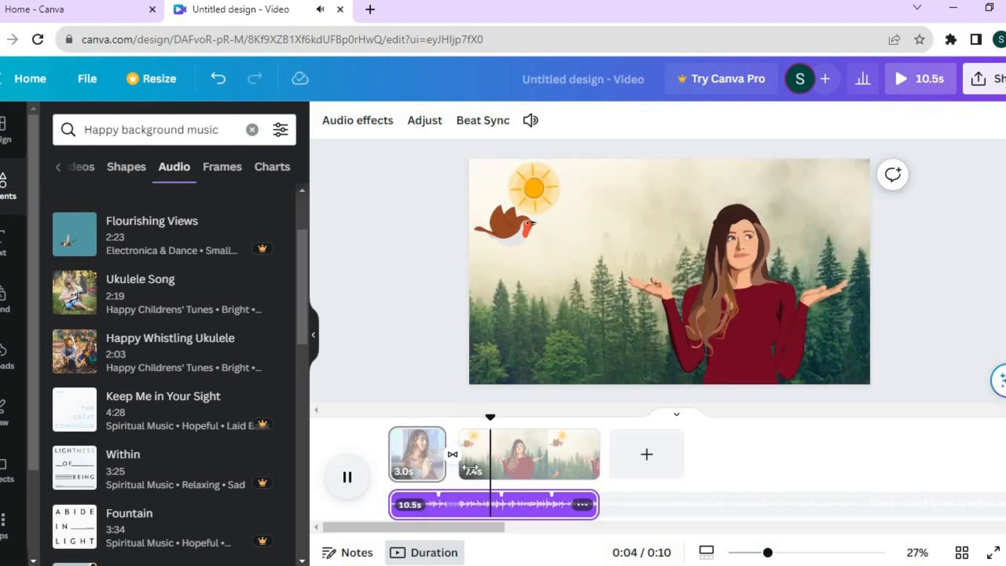
{"action": "left_click", "coordinate": [348, 486]}
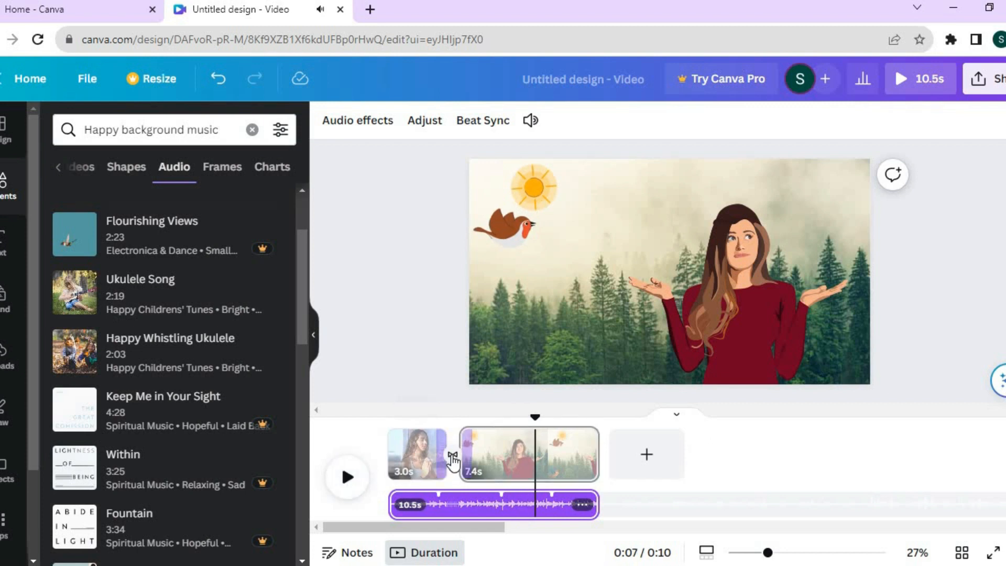
Replace the Dissolve transition between the two pages with Stack, after trying Slide
{"action": "left_click", "coordinate": [453, 458]}
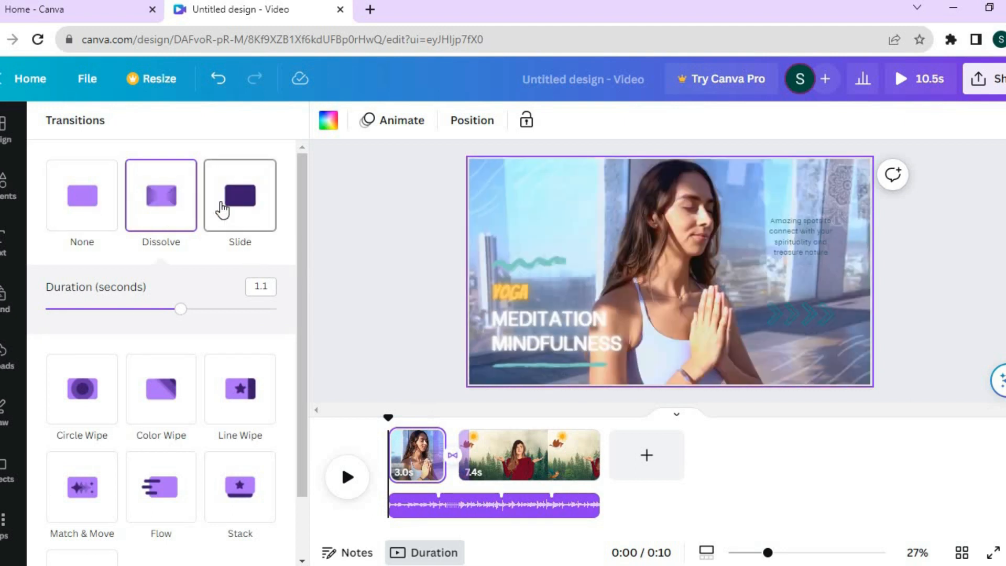
{"action": "left_click", "coordinate": [222, 210]}
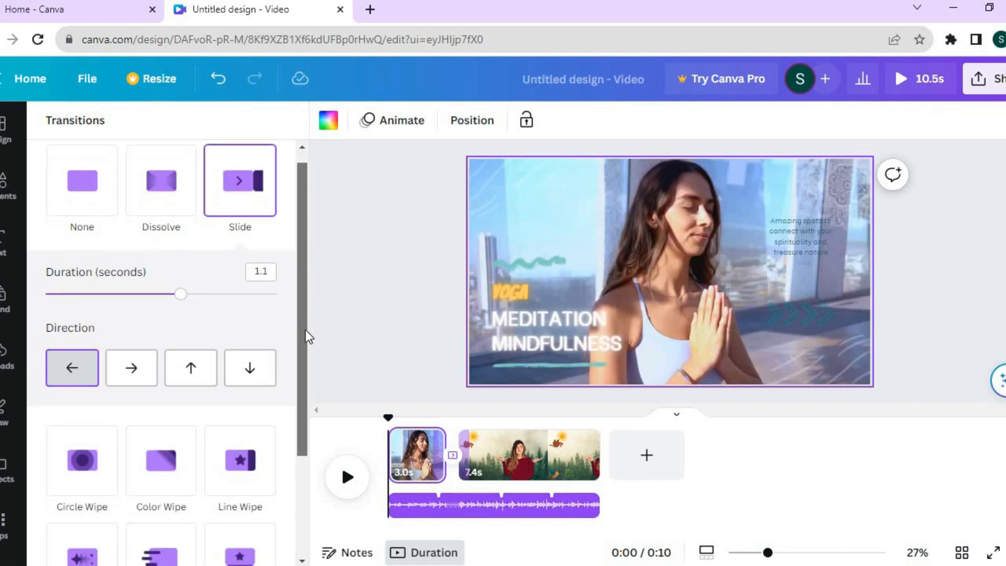
{"action": "scroll", "coordinate": [307, 346], "scroll_direction": "down", "scroll_amount": 3}
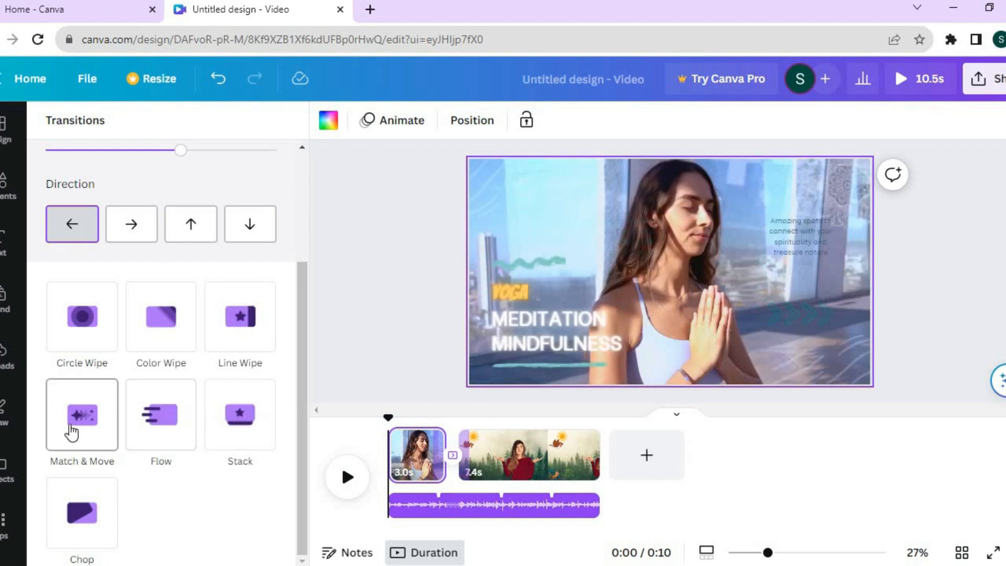
{"action": "left_click", "coordinate": [244, 418]}
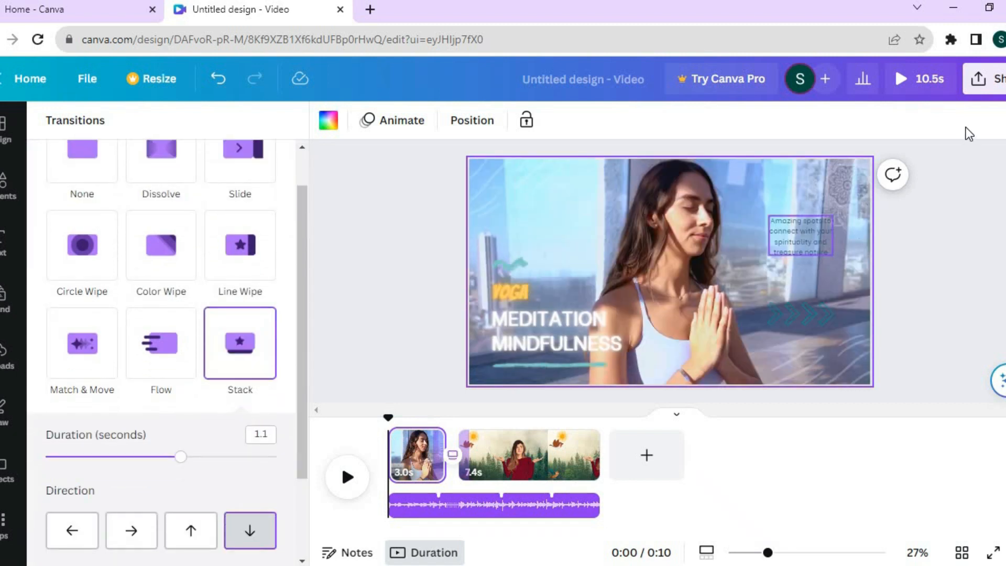
Open the download settings for sharing the finished design
{"action": "left_click", "coordinate": [981, 81]}
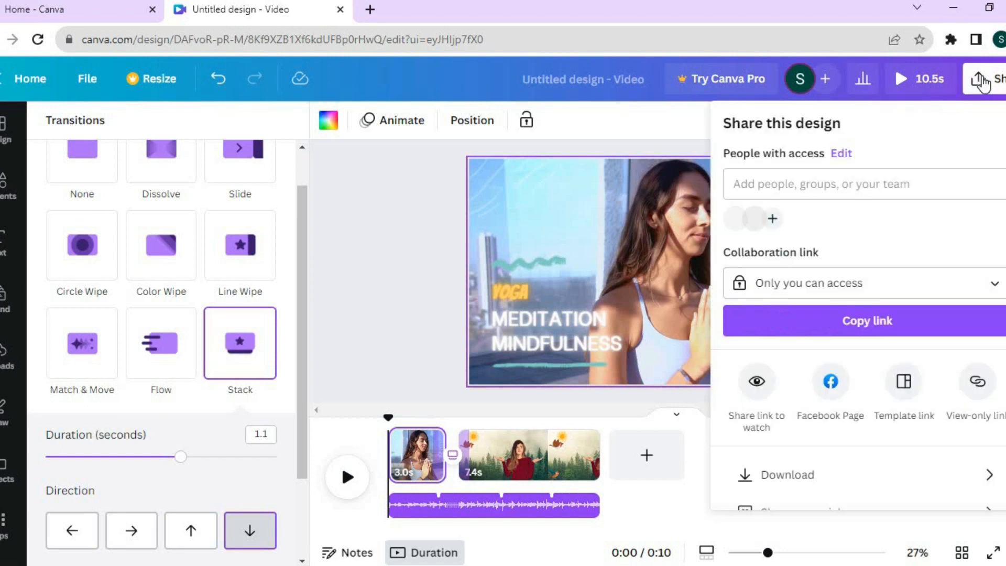
{"action": "scroll", "coordinate": [897, 369], "scroll_direction": "down", "scroll_amount": 2}
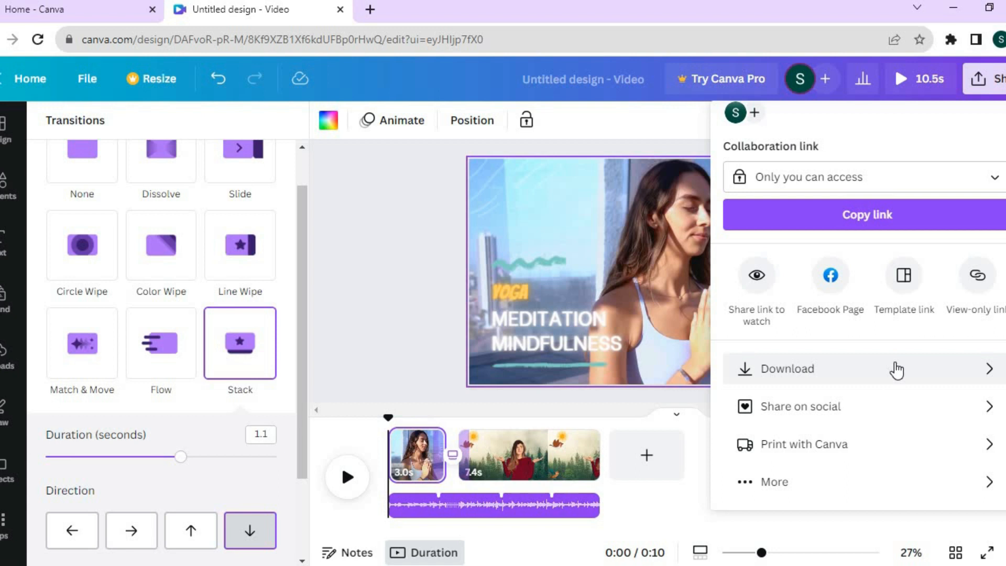
{"action": "left_click", "coordinate": [897, 369]}
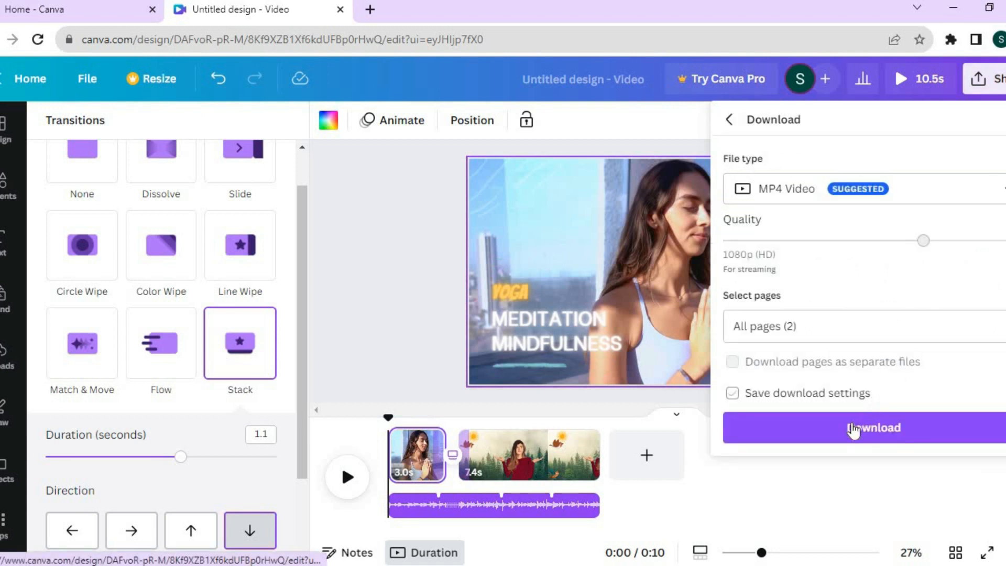